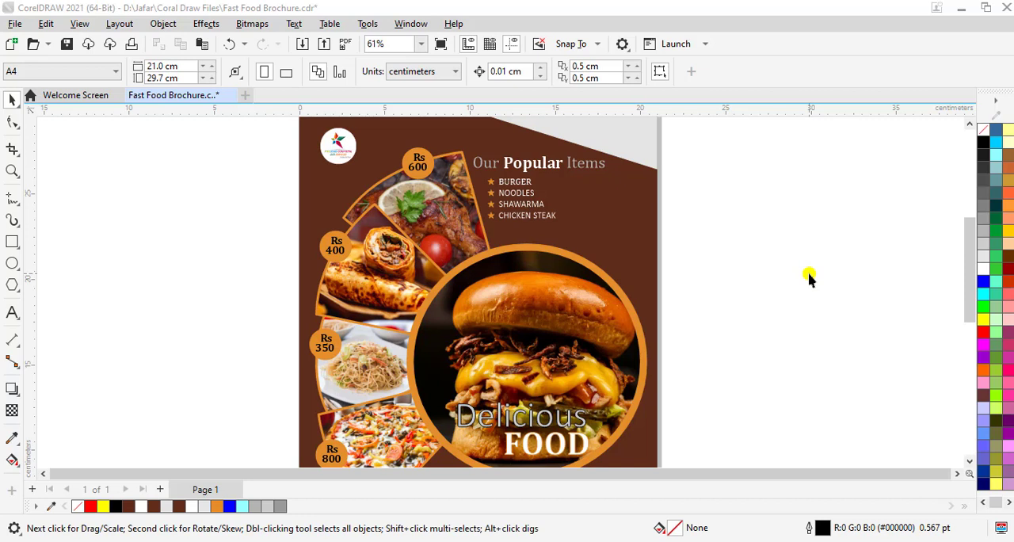
{"action": "left_click", "coordinate": [637, 230]}
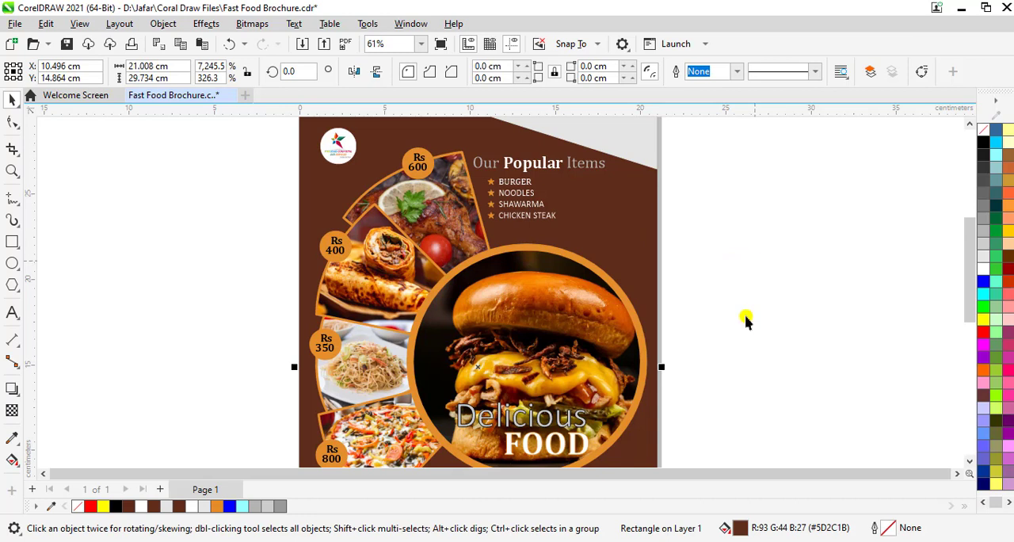
{"action": "left_click", "coordinate": [737, 274]}
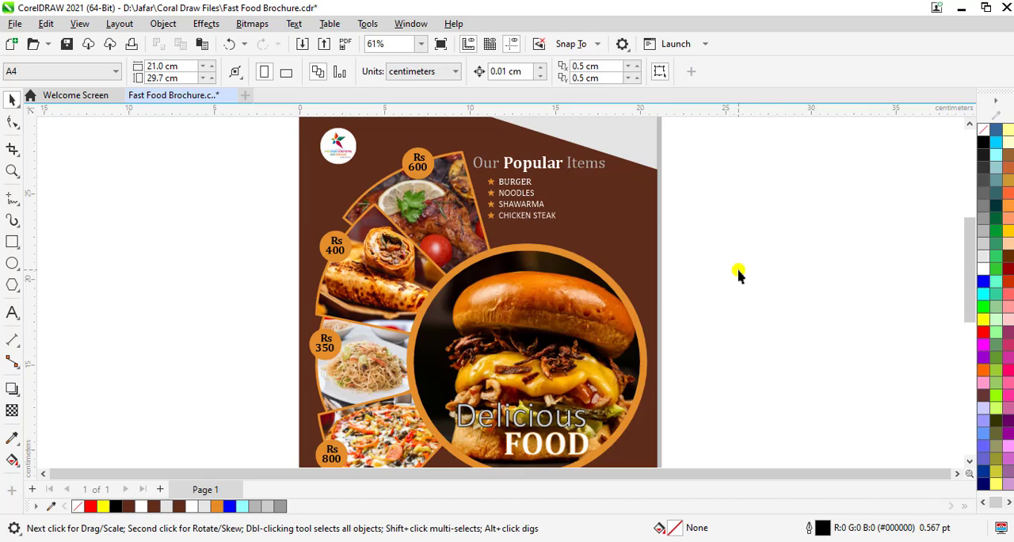
{"action": "left_click", "coordinate": [634, 200]}
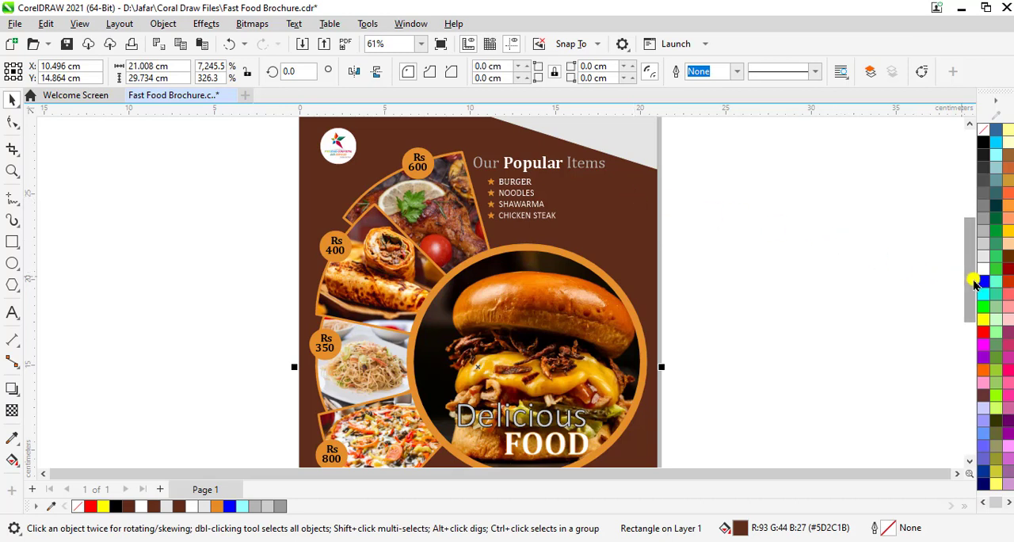
{"action": "mouse_move", "coordinate": [970, 289]}
{"action": "left_mouse_down"}
{"action": "mouse_move", "coordinate": [970, 329]}
{"action": "mouse_move", "coordinate": [953, 281]}
{"action": "mouse_move", "coordinate": [953, 305]}
{"action": "mouse_move", "coordinate": [965, 325]}
{"action": "mouse_move", "coordinate": [957, 262]}
{"action": "mouse_move", "coordinate": [959, 287]}
{"action": "mouse_move", "coordinate": [960, 276]}
{"action": "mouse_move", "coordinate": [962, 287]}
{"action": "mouse_move", "coordinate": [971, 279]}
{"action": "left_mouse_up"}
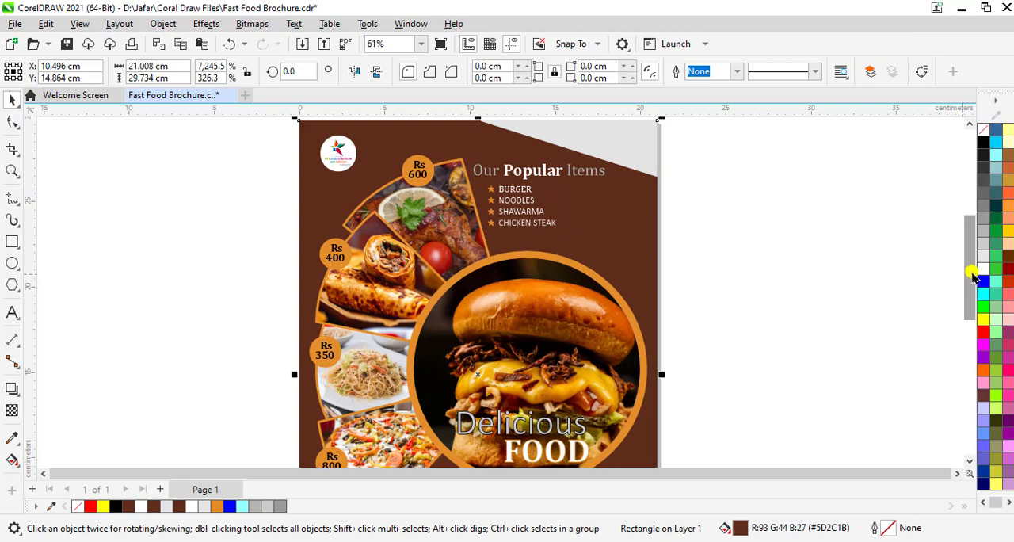
{"action": "mouse_move", "coordinate": [971, 279]}
{"action": "left_mouse_down"}
{"action": "mouse_move", "coordinate": [973, 311]}
{"action": "mouse_move", "coordinate": [971, 275]}
{"action": "left_mouse_up"}
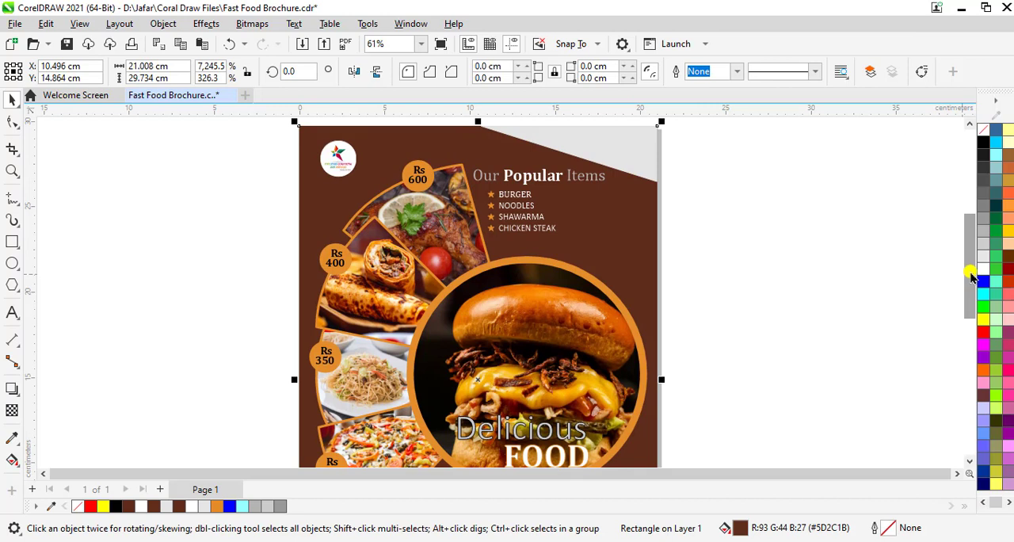
{"action": "left_click", "coordinate": [877, 256]}
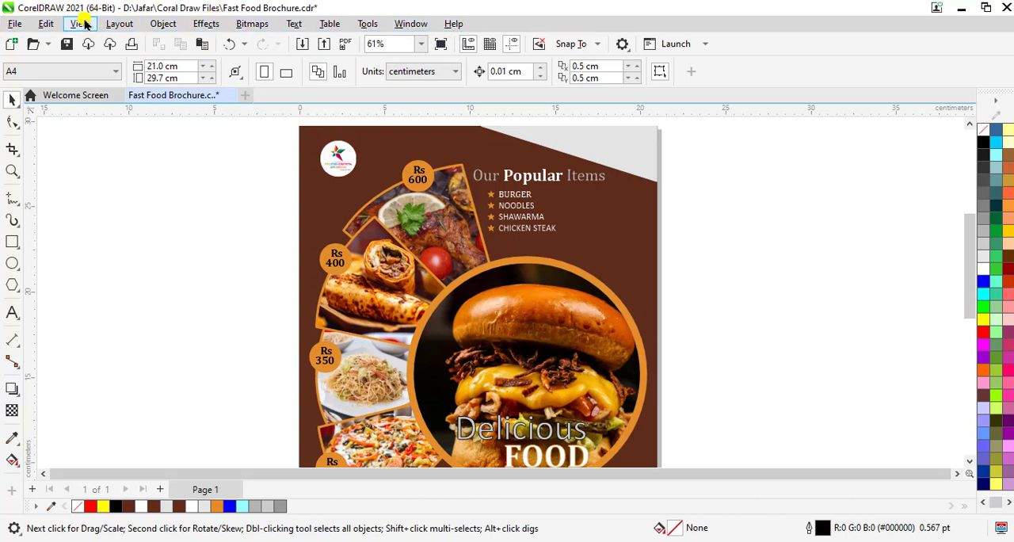
{"action": "left_click", "coordinate": [208, 26]}
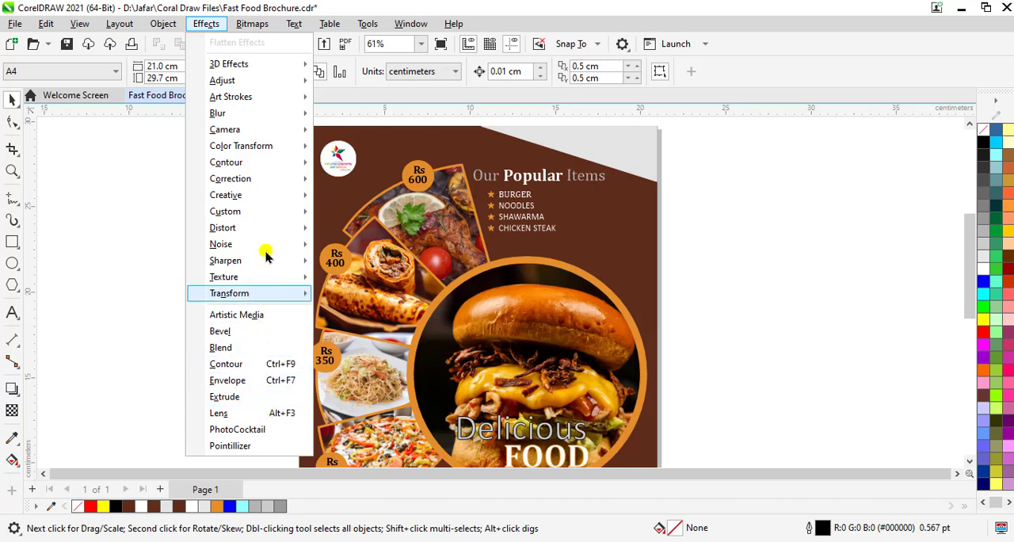
{"action": "mouse_move", "coordinate": [243, 65]}
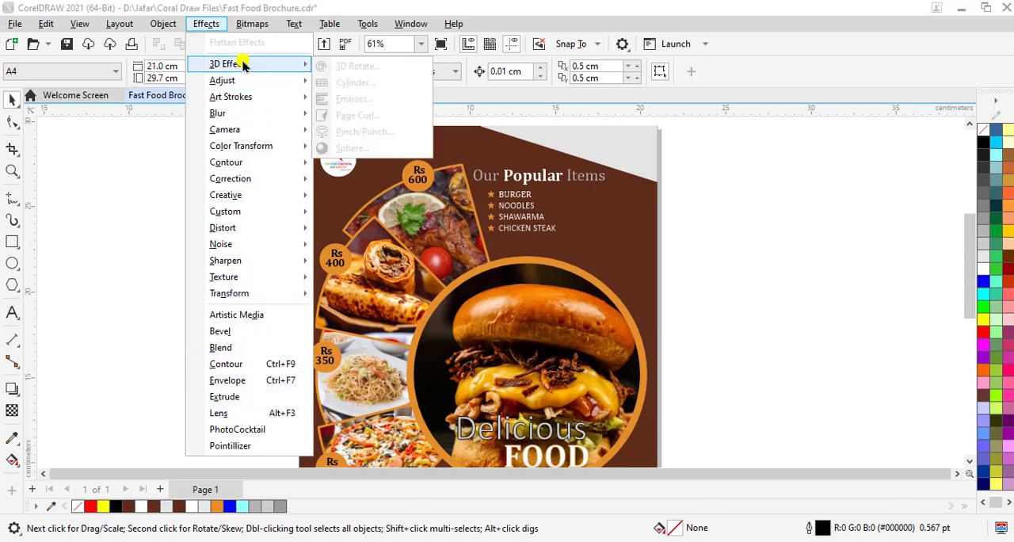
{"action": "mouse_move", "coordinate": [269, 81]}
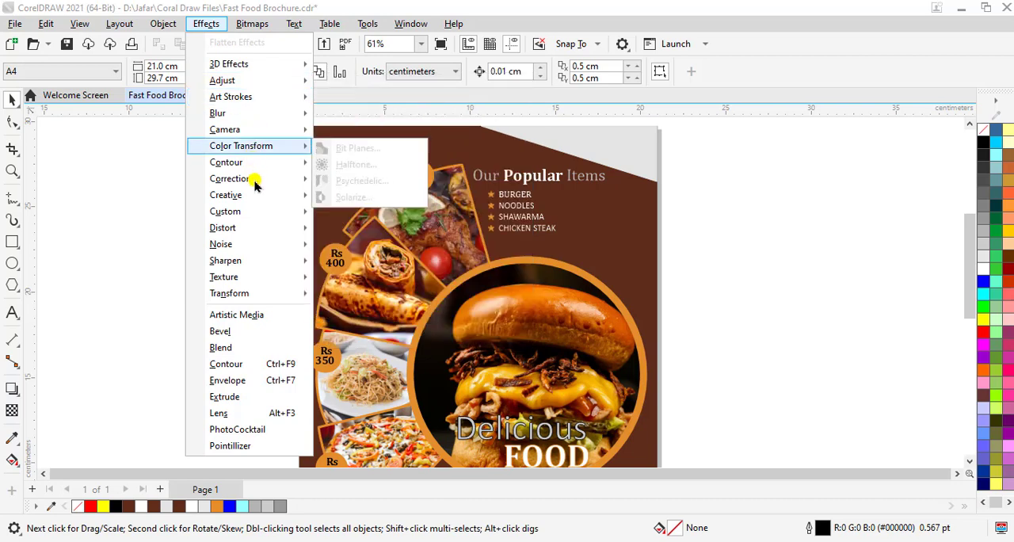
{"action": "mouse_move", "coordinate": [256, 185]}
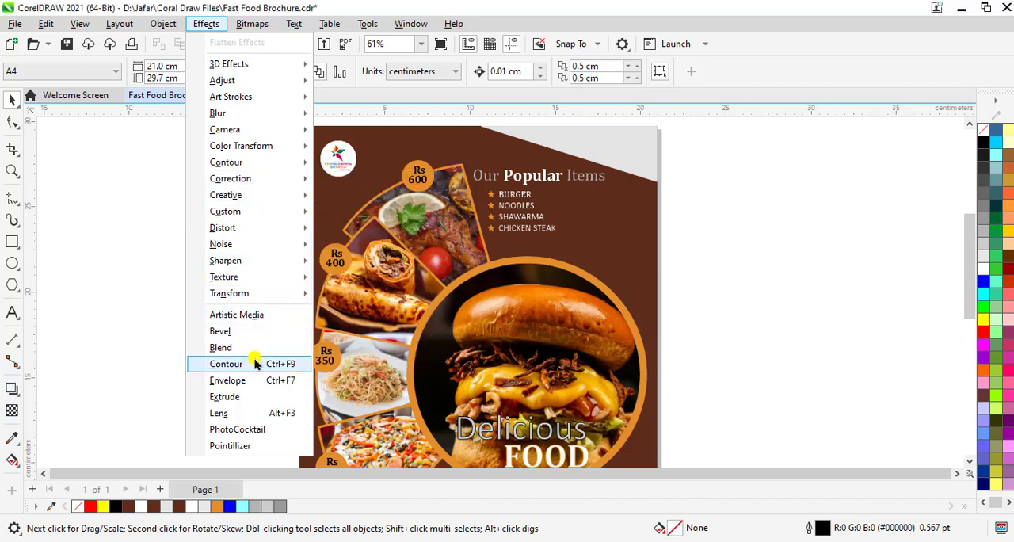
{"action": "mouse_move", "coordinate": [257, 151]}
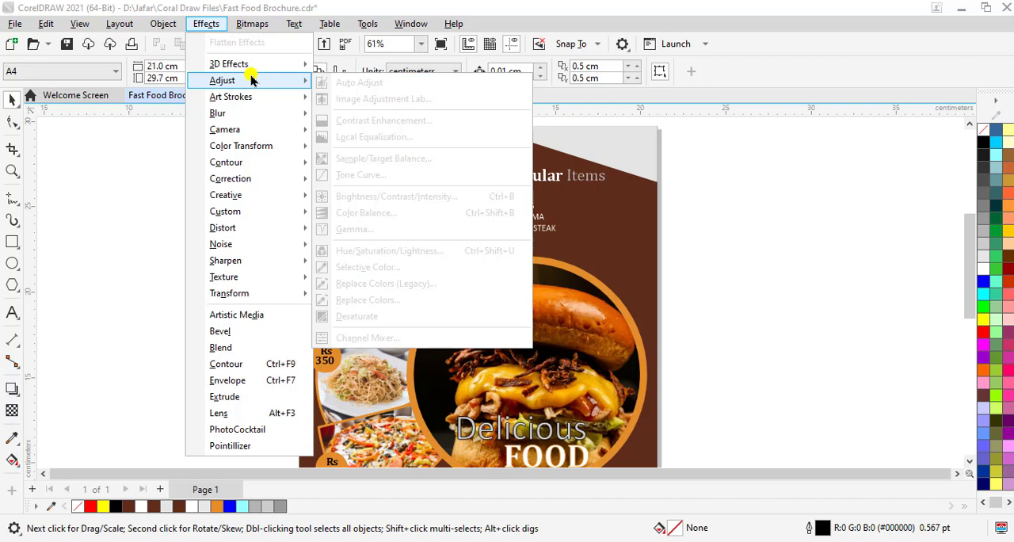
{"action": "left_click", "coordinate": [854, 255]}
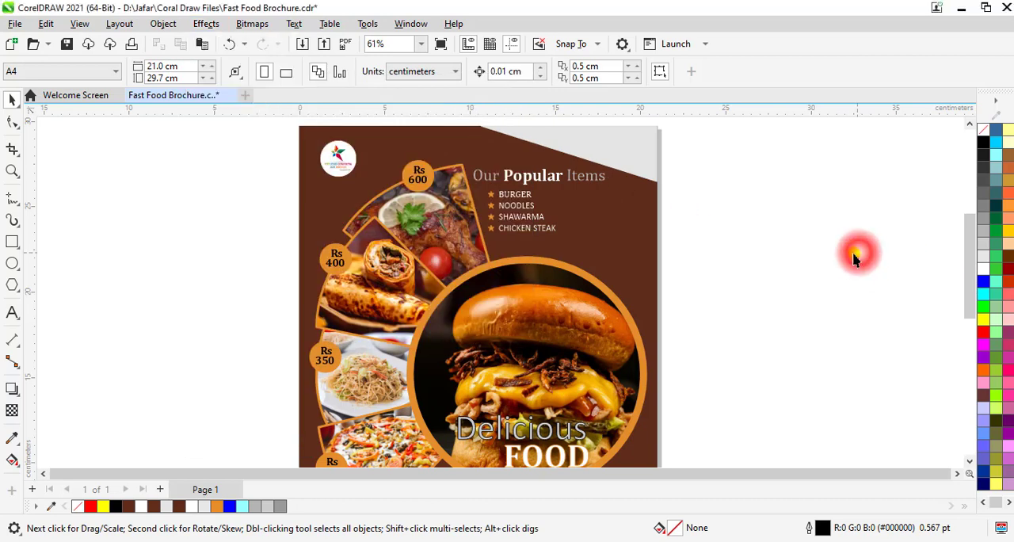
Select the brown background rectangle behind the brochure artwork
{"action": "left_click", "coordinate": [629, 225]}
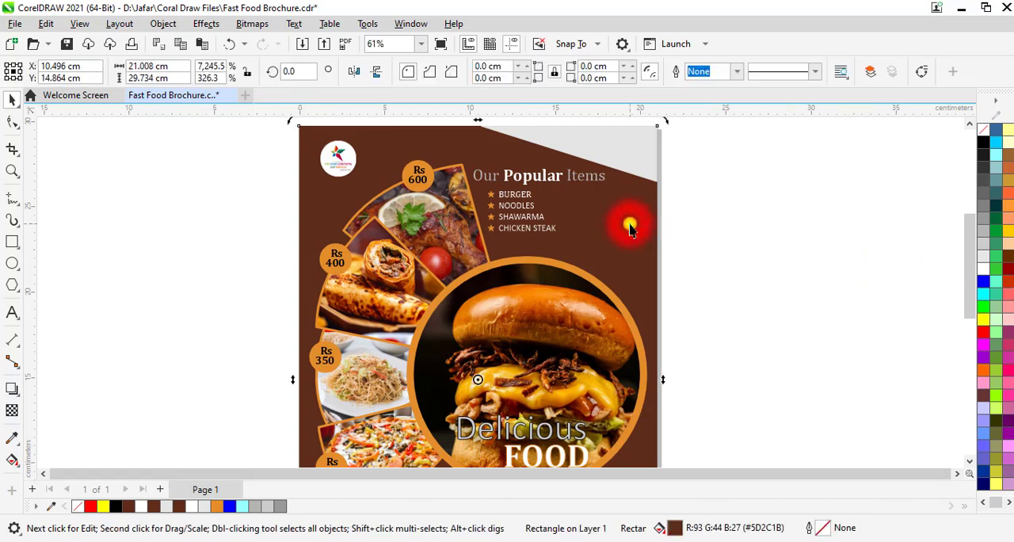
{"action": "left_click", "coordinate": [745, 222]}
{"action": "left_click", "coordinate": [631, 228]}
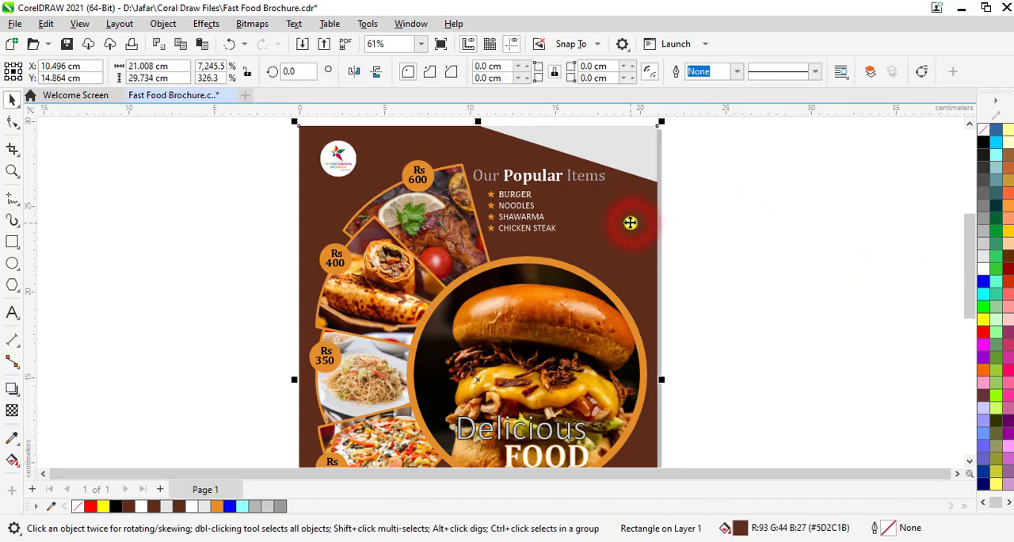
Try moving the brown background rectangle sideways, partly off the page, and undo the move
{"action": "left_click_drag", "start_coordinate": [595, 217], "coordinate": [795, 239]}
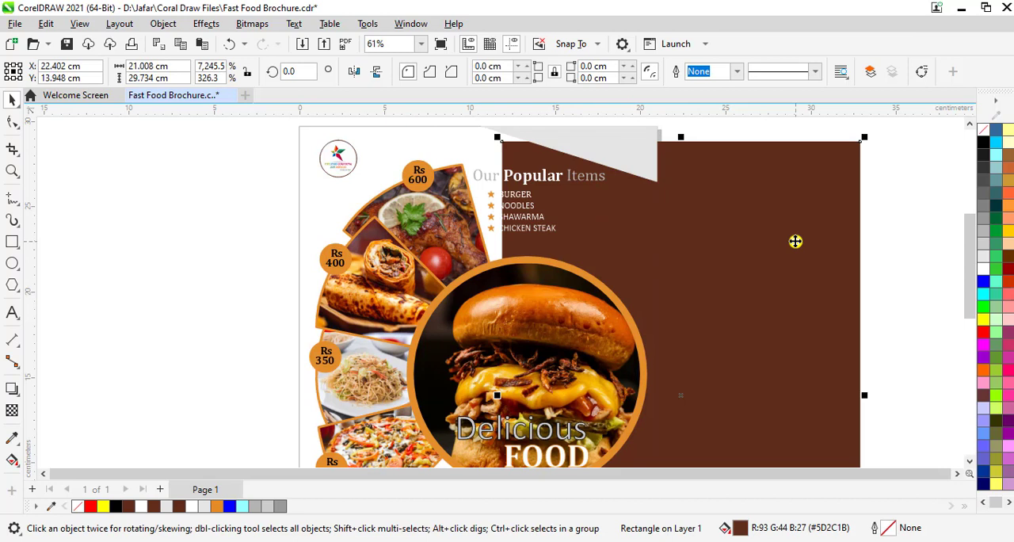
{"action": "key", "text": "ctrl+z"}
{"action": "key", "text": "ctrl+z"}
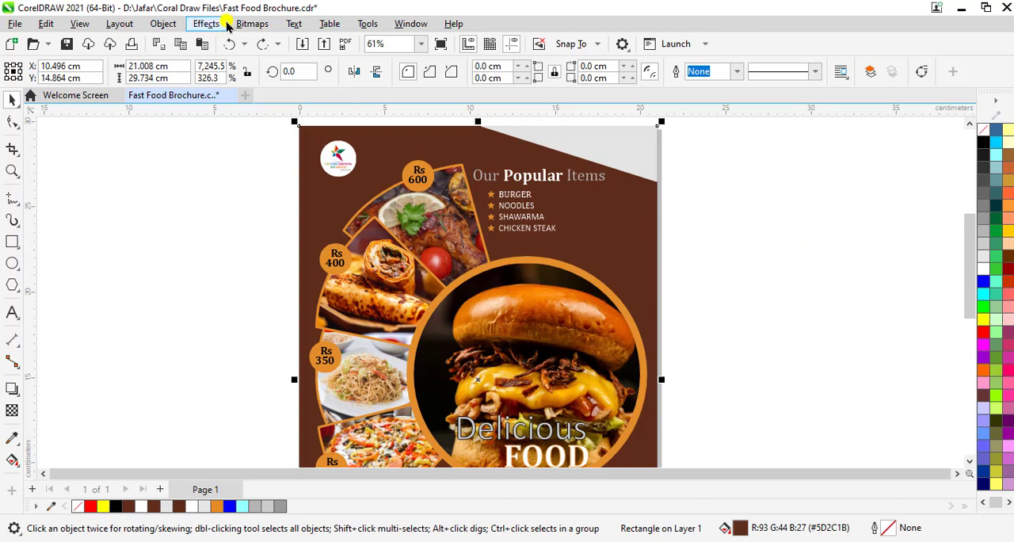
Open the Creative effect Mosaic for the background rectangle and move its dialog clear of the brochure's upper part
{"action": "left_click", "coordinate": [209, 24]}
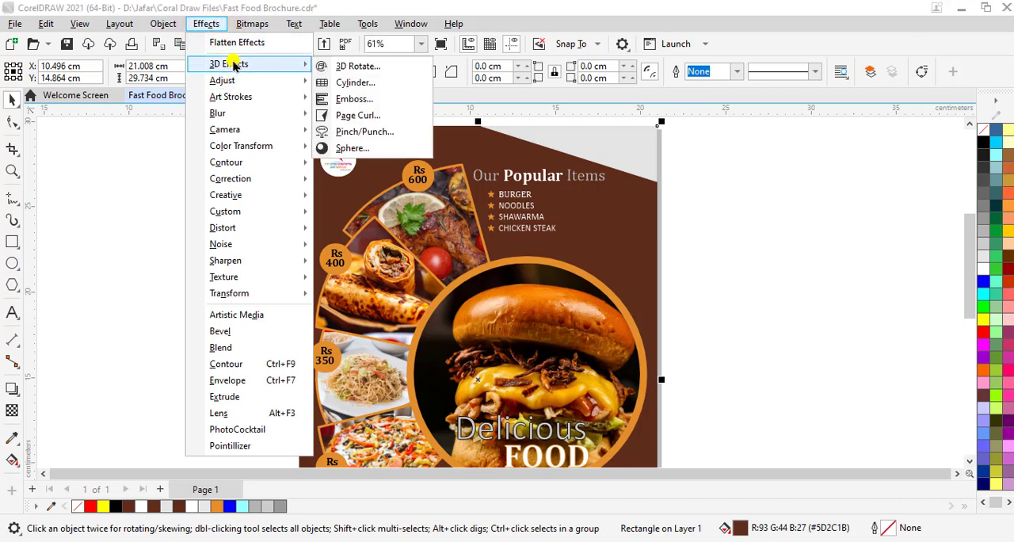
{"action": "mouse_move", "coordinate": [247, 97]}
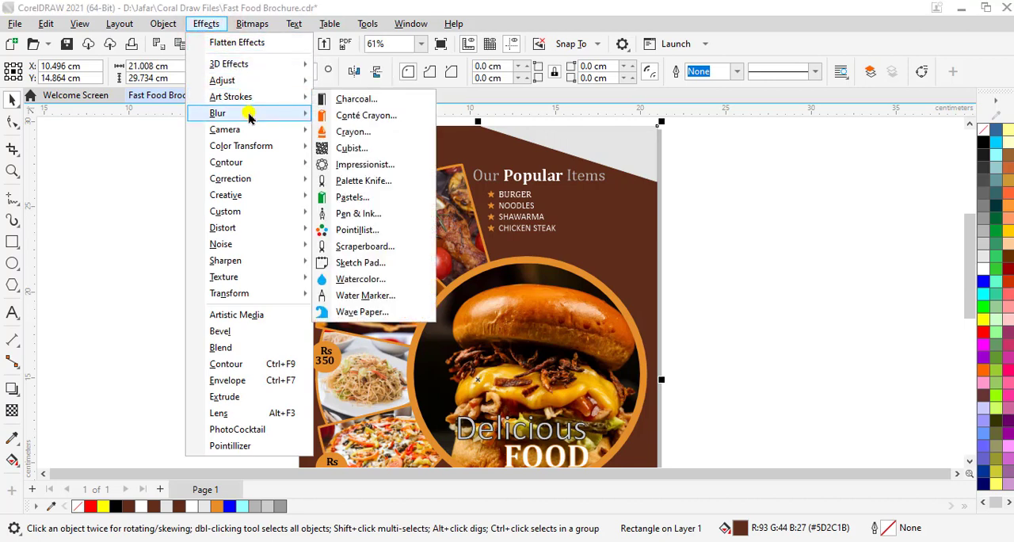
{"action": "mouse_move", "coordinate": [252, 184]}
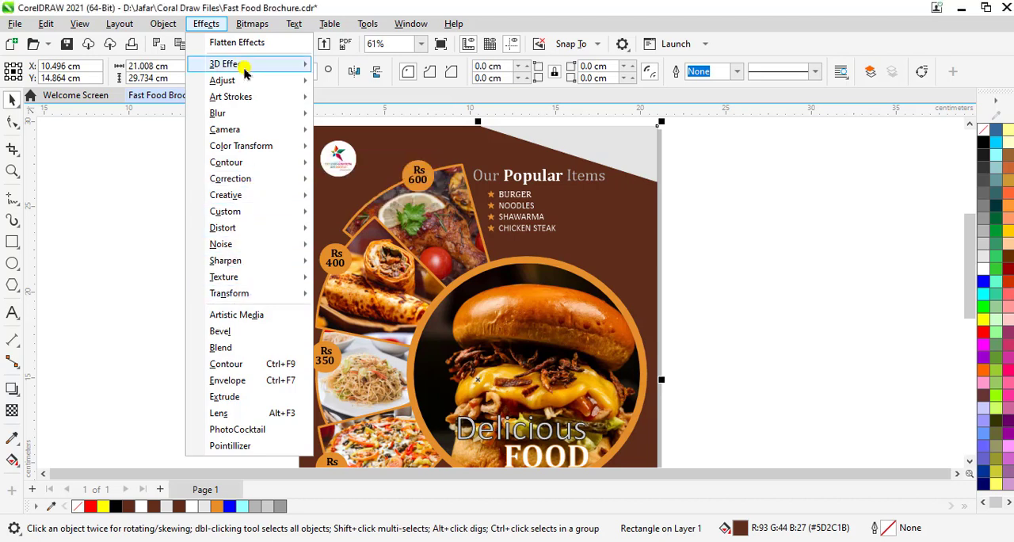
{"action": "mouse_move", "coordinate": [244, 70]}
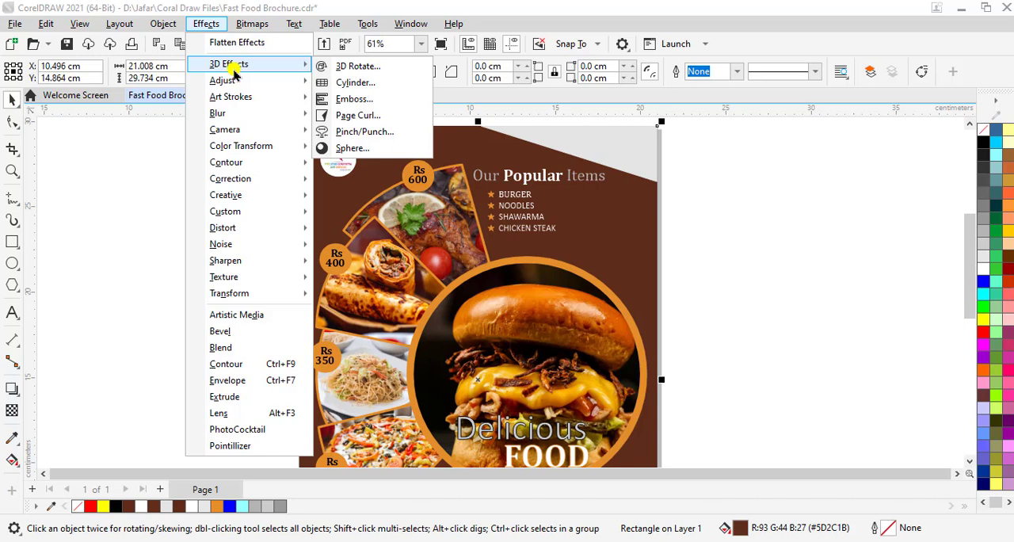
{"action": "mouse_move", "coordinate": [240, 119]}
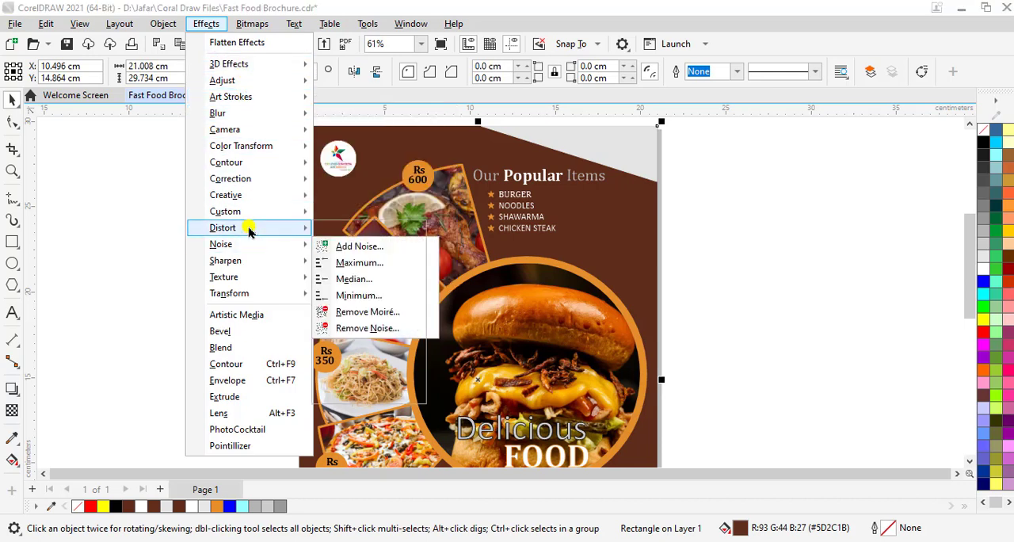
{"action": "mouse_move", "coordinate": [249, 227]}
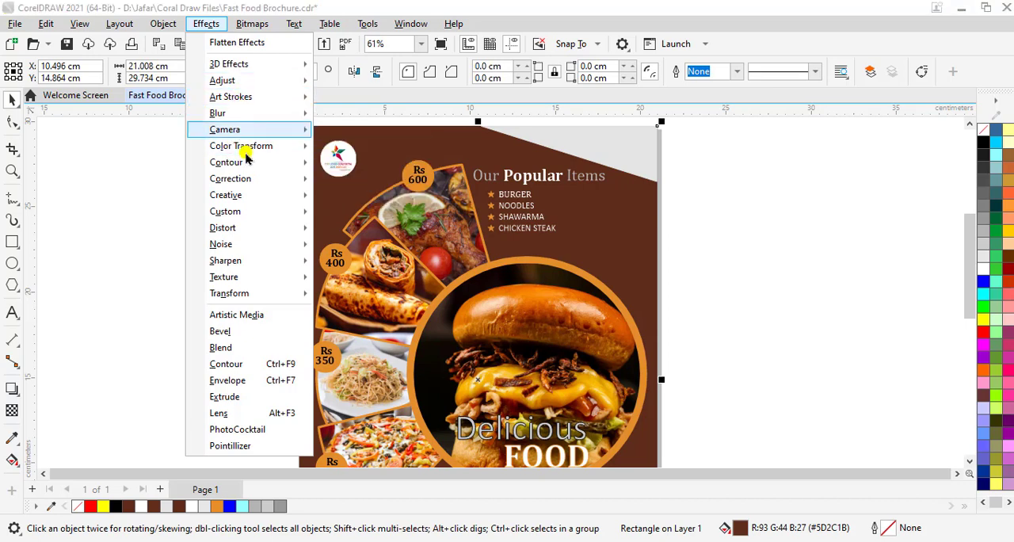
{"action": "mouse_move", "coordinate": [247, 161]}
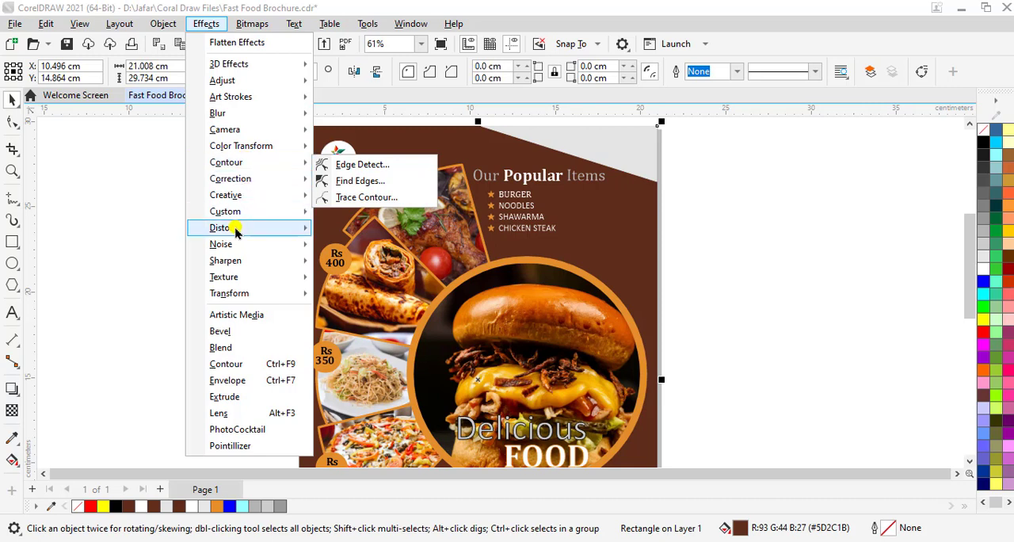
{"action": "mouse_move", "coordinate": [243, 203]}
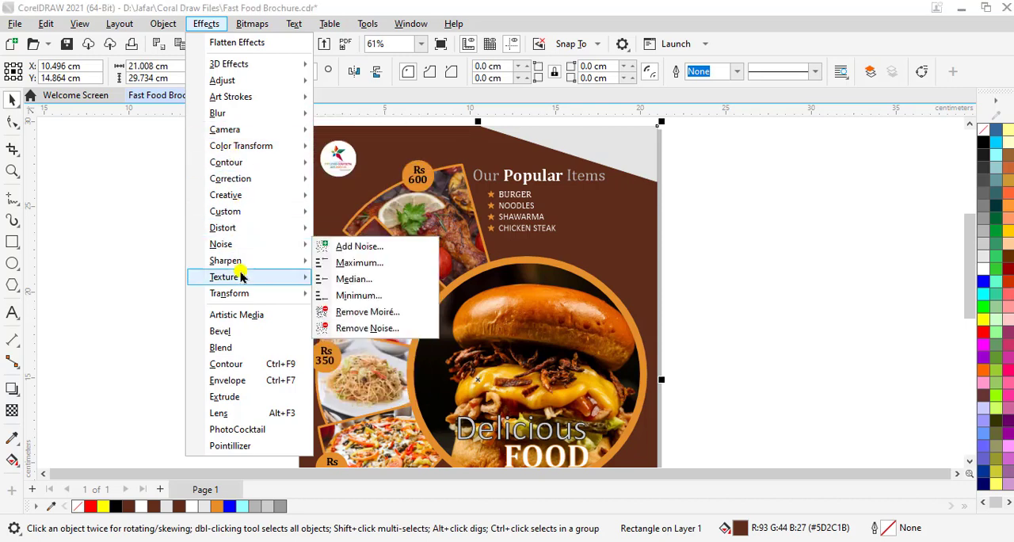
{"action": "mouse_move", "coordinate": [240, 295]}
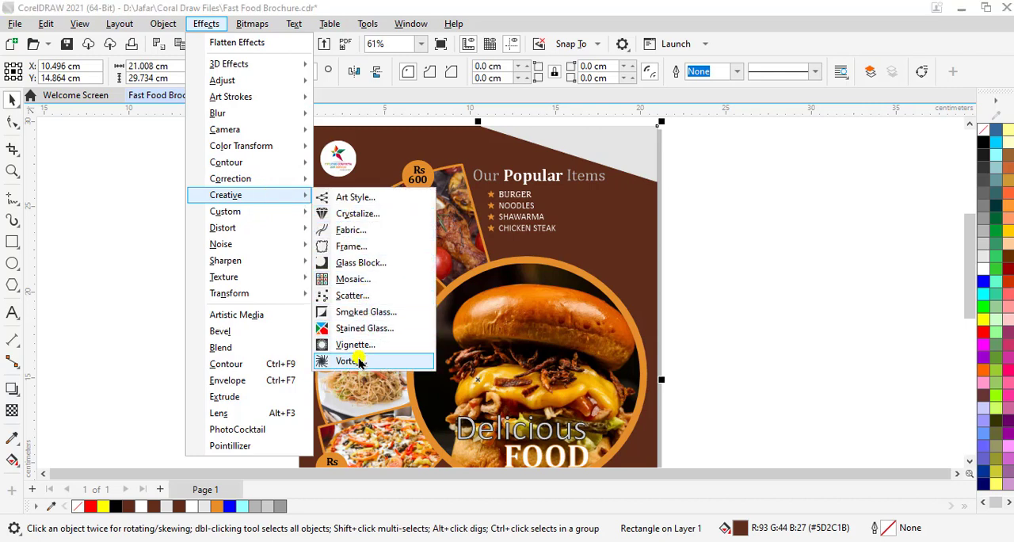
{"action": "left_click", "coordinate": [361, 284]}
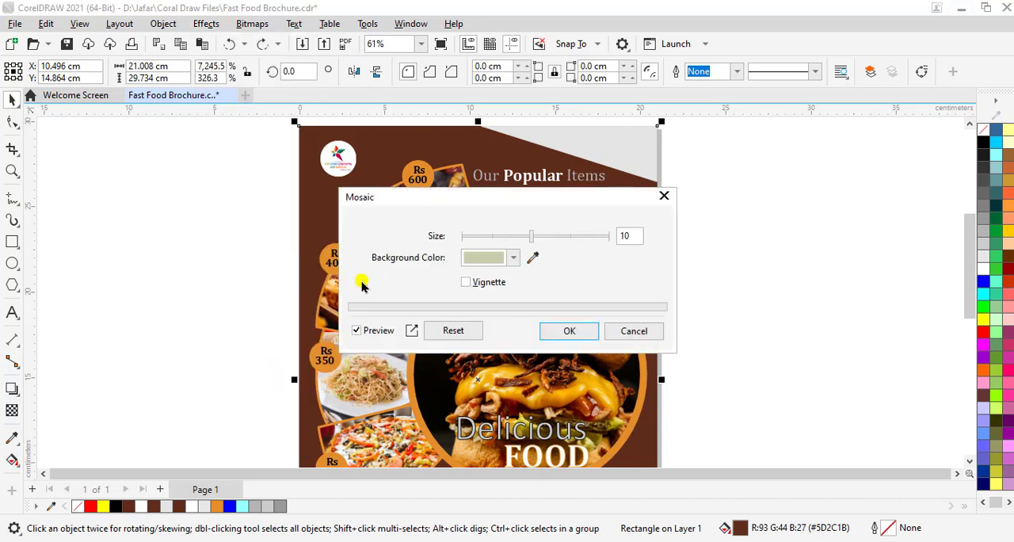
{"action": "left_click_drag", "start_coordinate": [466, 198], "coordinate": [433, 310]}
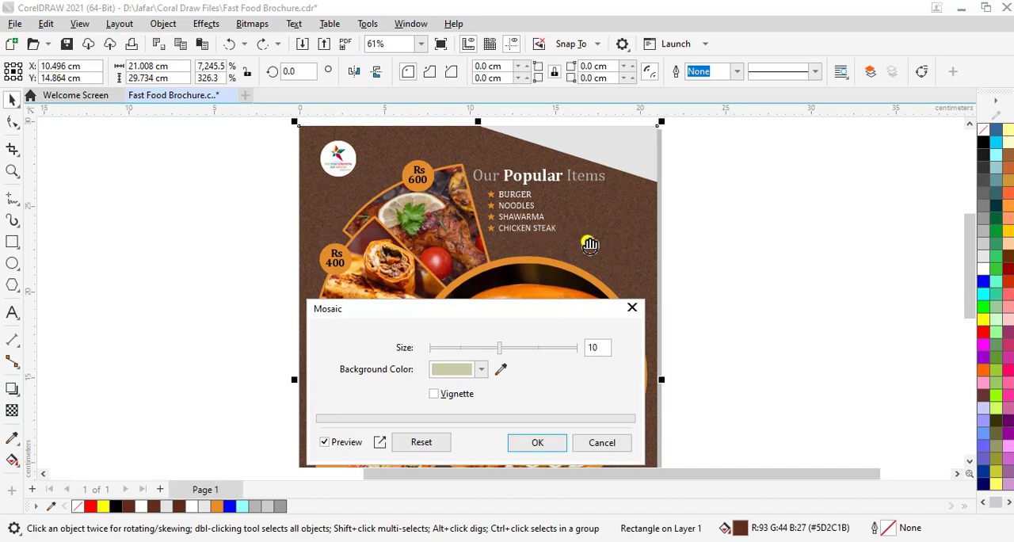
Examine the previewed Mosaic texture on the brochure background, both close up and across the whole upper part
{"action": "scroll", "coordinate": [591, 245], "scroll_direction": "up", "scroll_amount": 2}
{"action": "scroll", "coordinate": [404, 242], "scroll_direction": "down", "scroll_amount": 1}
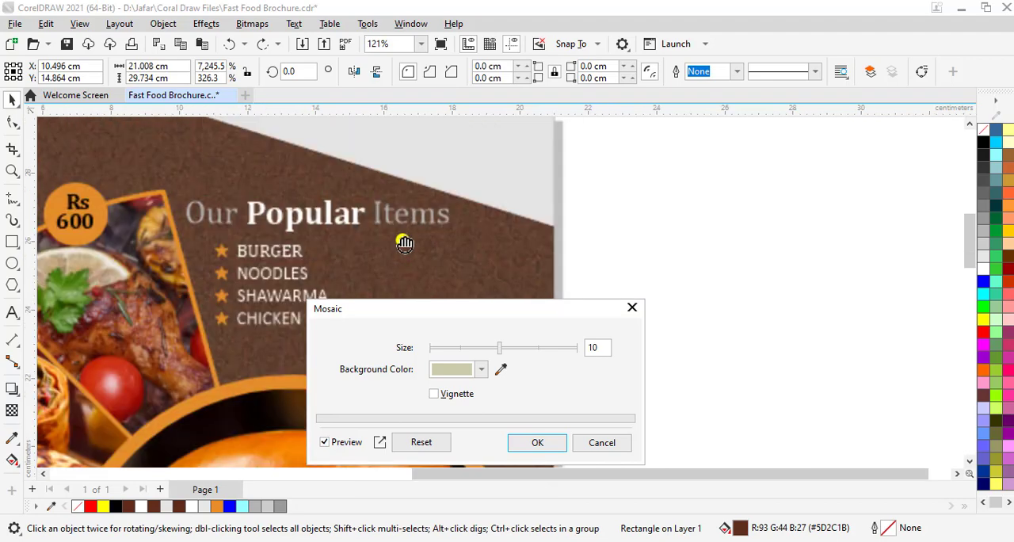
{"action": "left_click_drag", "start_coordinate": [195, 151], "coordinate": [502, 161]}
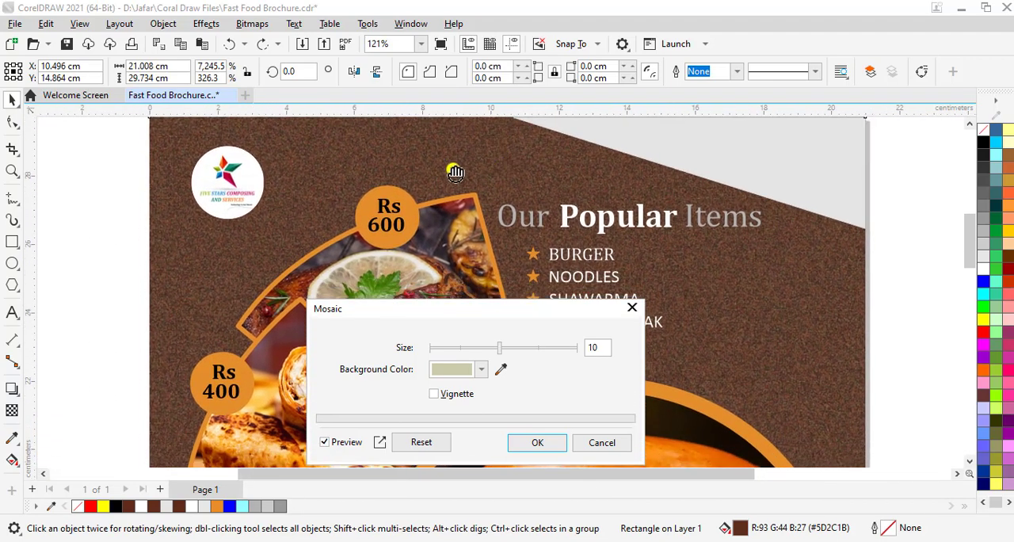
{"action": "scroll", "coordinate": [456, 173], "scroll_direction": "up", "scroll_amount": 1}
{"action": "scroll", "coordinate": [473, 226], "scroll_direction": "down", "scroll_amount": 1}
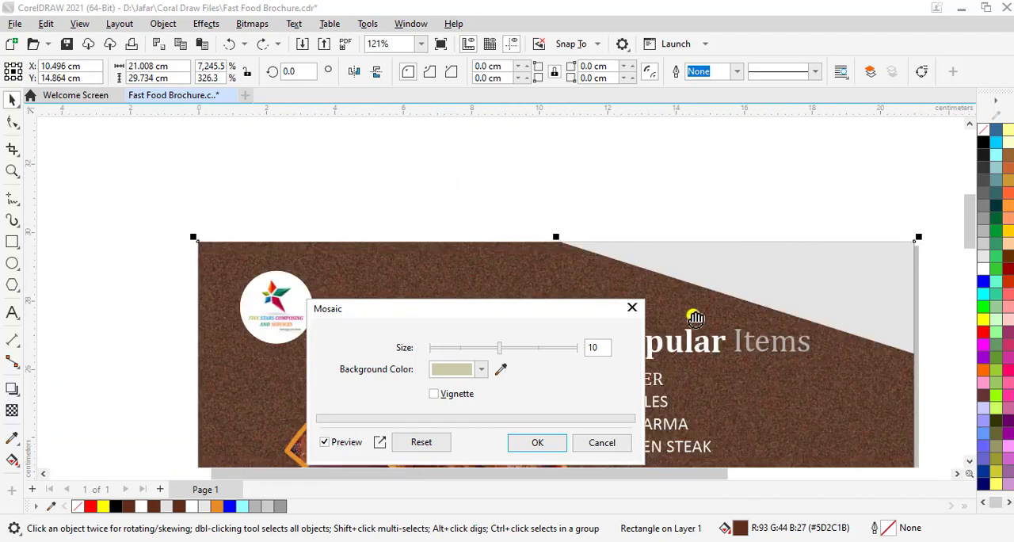
{"action": "left_click_drag", "start_coordinate": [718, 319], "coordinate": [639, 181]}
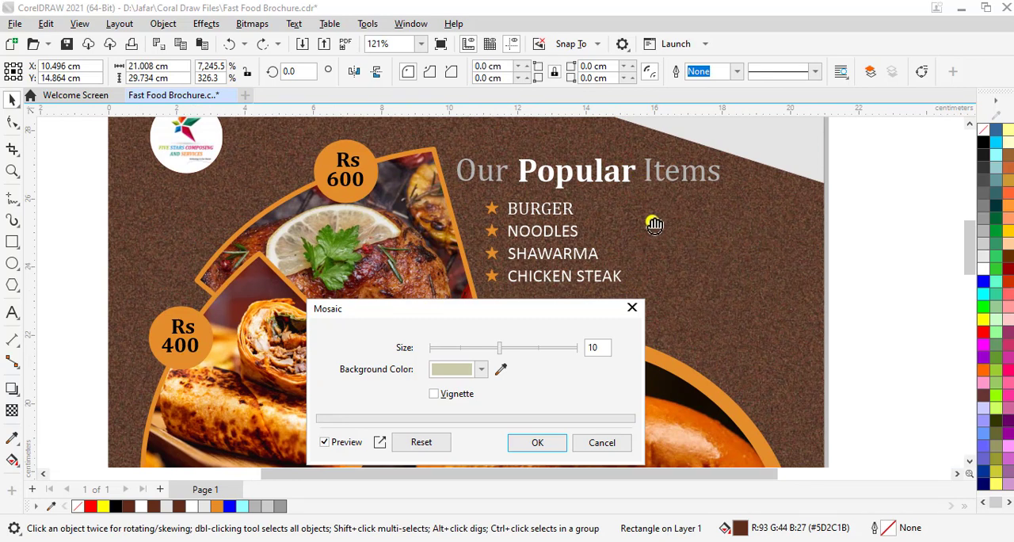
{"action": "scroll", "coordinate": [501, 298], "scroll_direction": "down", "scroll_amount": 2}
{"action": "scroll", "coordinate": [501, 298], "scroll_direction": "up", "scroll_amount": 2}
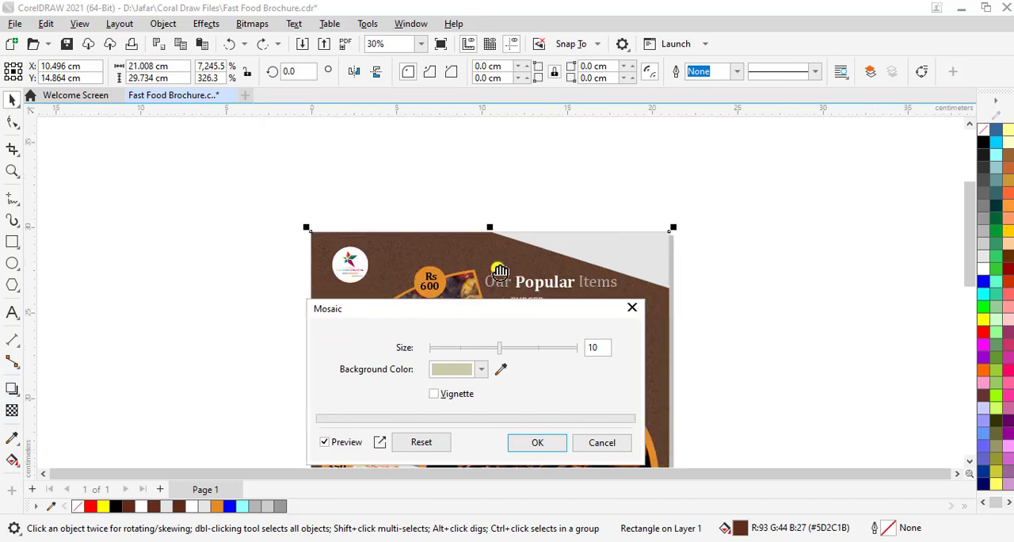
{"action": "left_click_drag", "start_coordinate": [495, 265], "coordinate": [506, 172]}
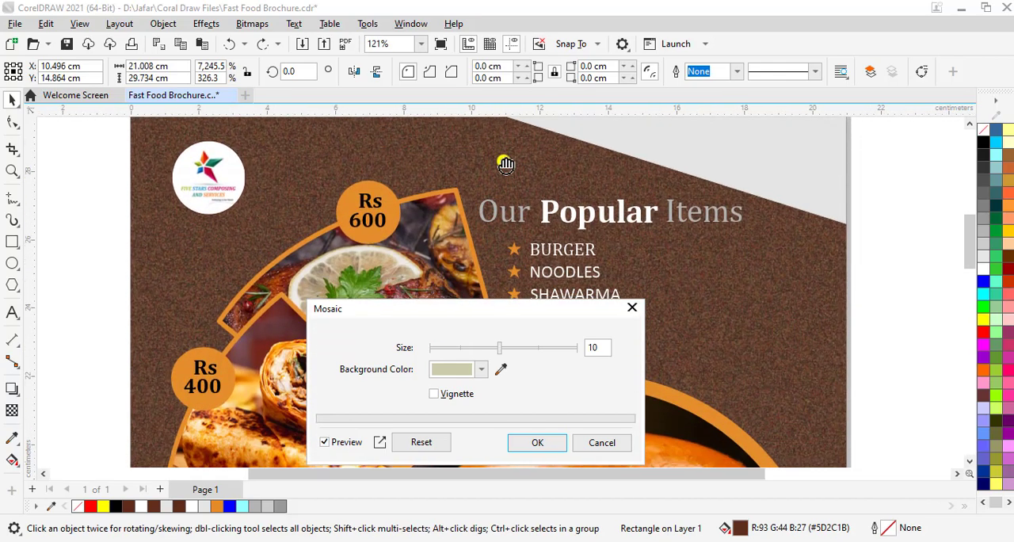
{"action": "left_click_drag", "start_coordinate": [761, 377], "coordinate": [772, 328]}
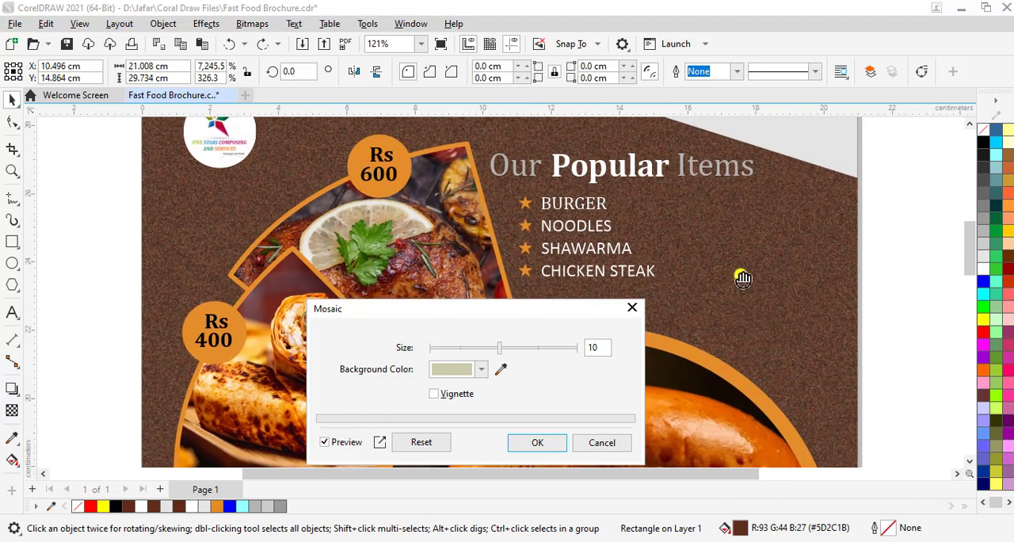
{"action": "right_click", "coordinate": [753, 320]}
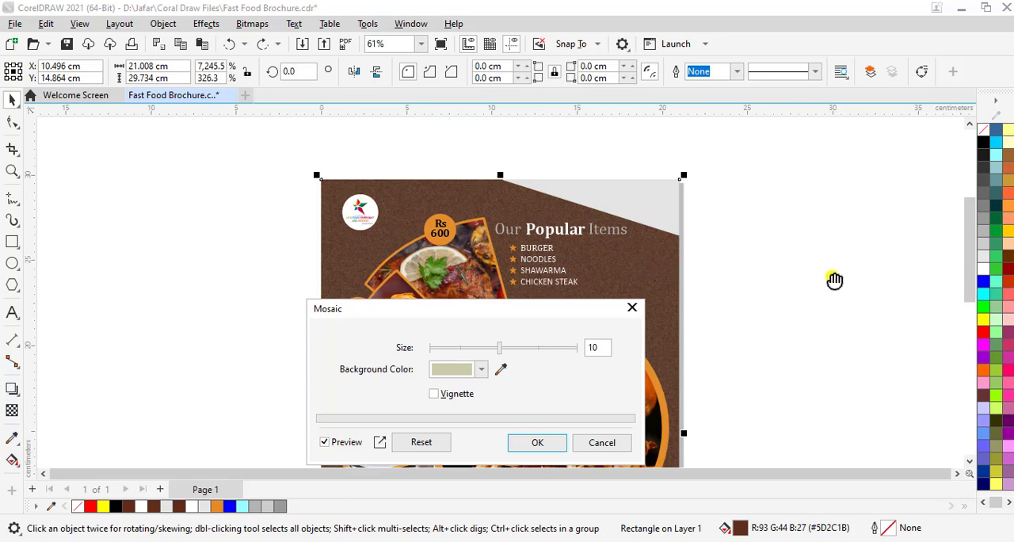
Try Mosaic sizes of 15, 18 and 6 on the brochure's brown background and compare the previewed texture
{"action": "left_click", "coordinate": [971, 283]}
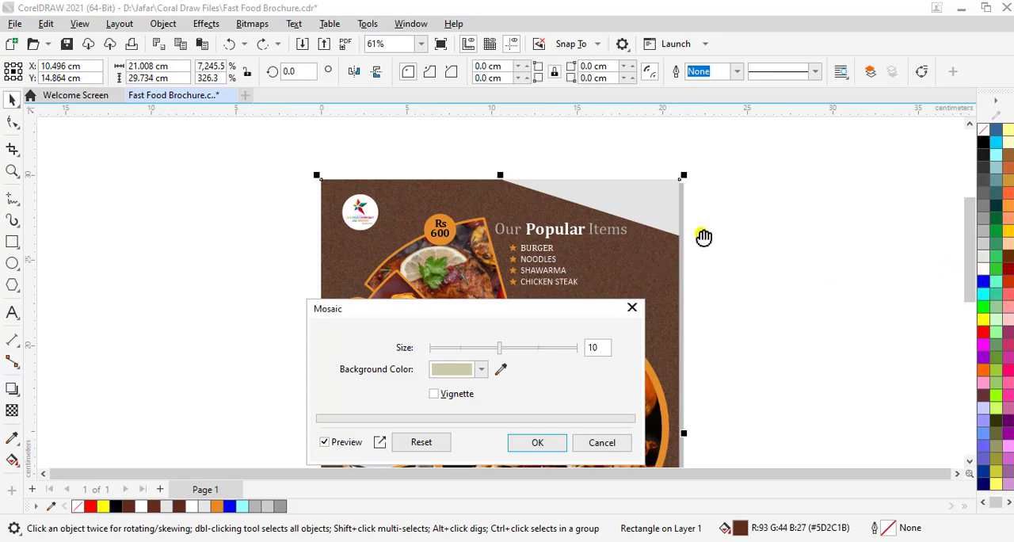
{"action": "double_click", "coordinate": [602, 264]}
{"action": "left_click_drag", "start_coordinate": [594, 253], "coordinate": [610, 175]}
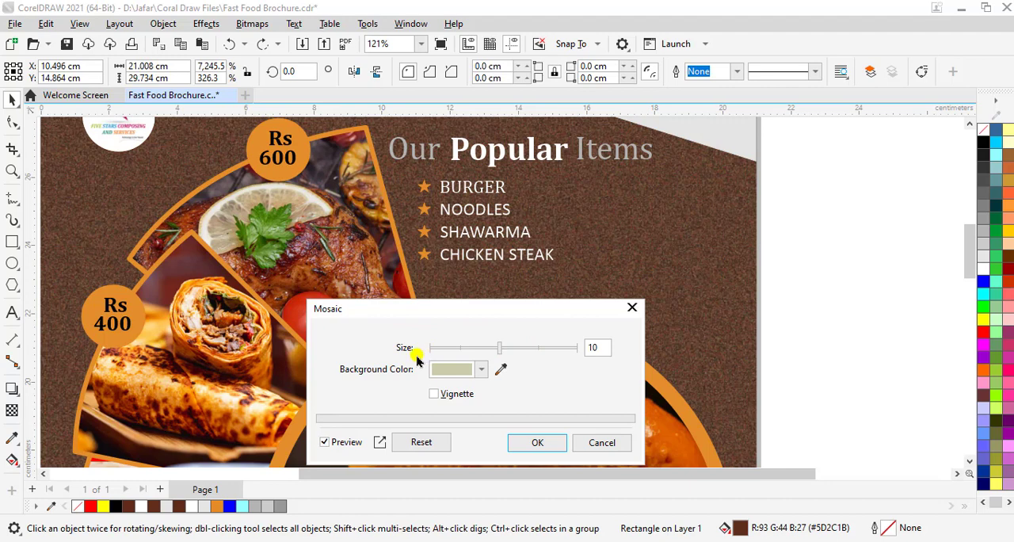
{"action": "left_click", "coordinate": [506, 348]}
{"action": "left_click_drag", "start_coordinate": [516, 358], "coordinate": [539, 356]}
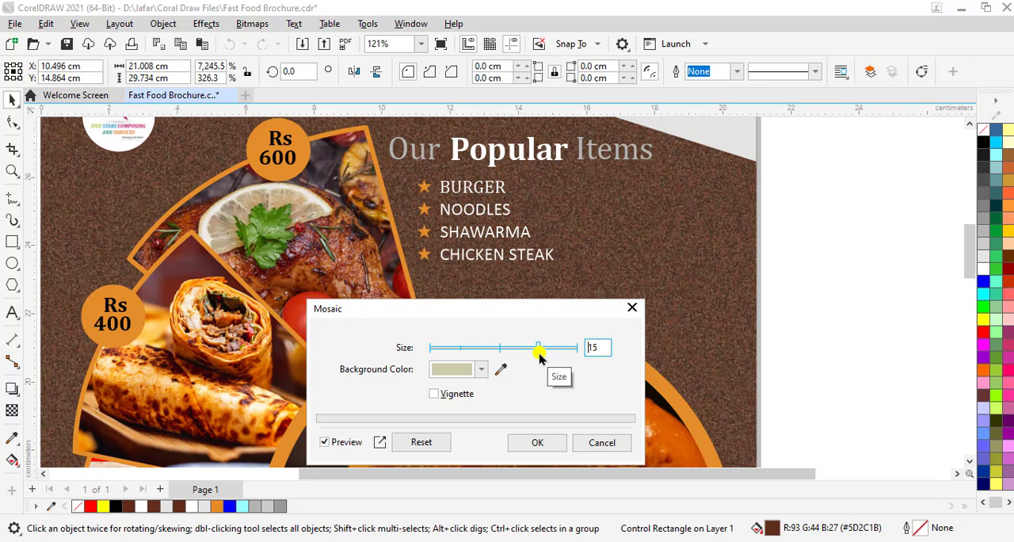
{"action": "left_click_drag", "start_coordinate": [537, 348], "coordinate": [562, 351]}
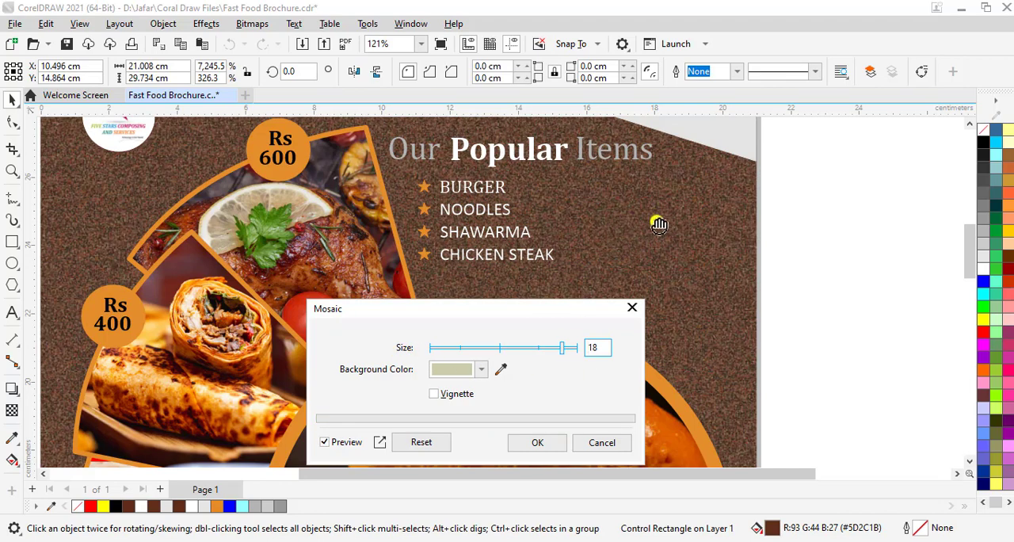
{"action": "left_click_drag", "start_coordinate": [563, 354], "coordinate": [473, 354]}
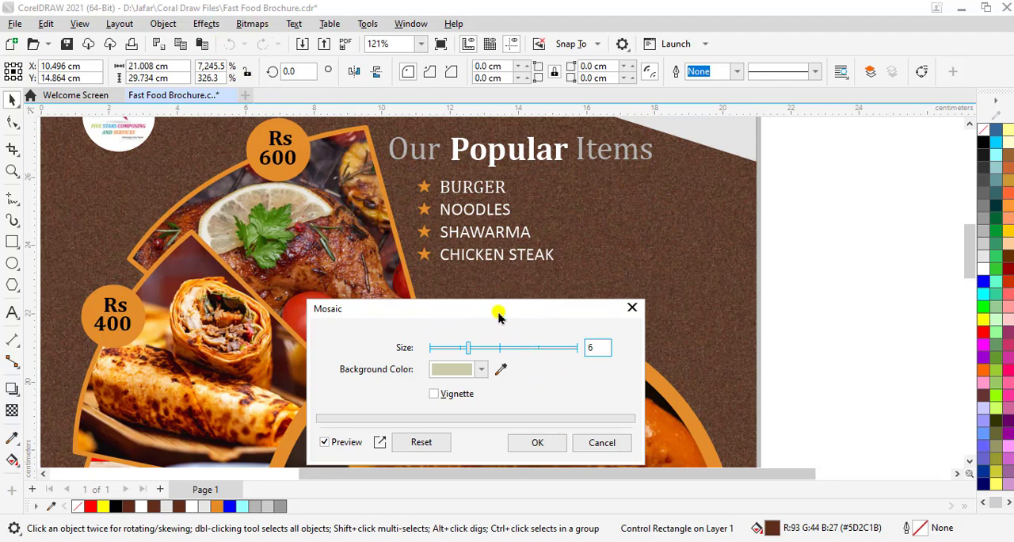
Turn on the Mosaic's Vignette option, inspect the preview across the brochure's upper part, and turn it off again
{"action": "left_click_drag", "start_coordinate": [499, 318], "coordinate": [499, 268]}
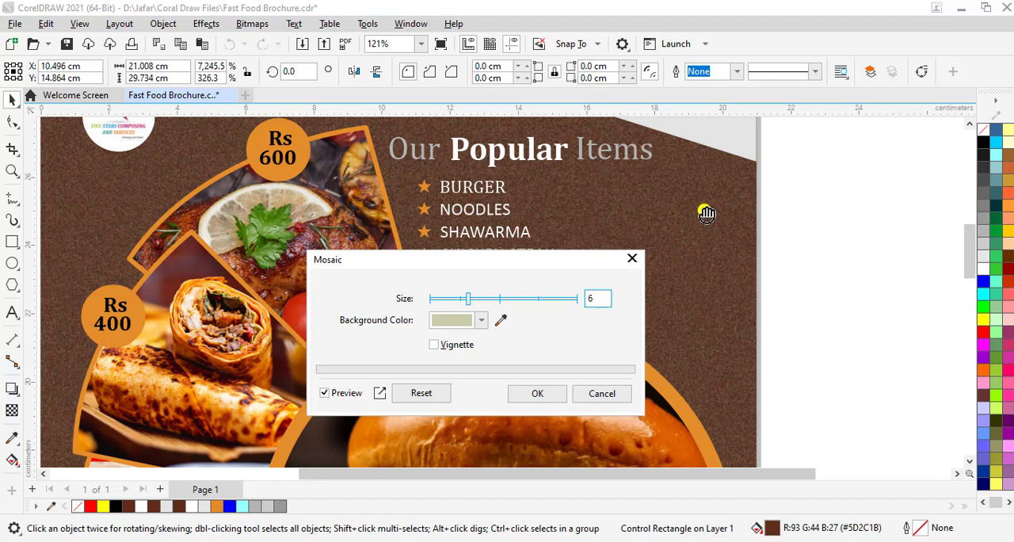
{"action": "left_click", "coordinate": [434, 345]}
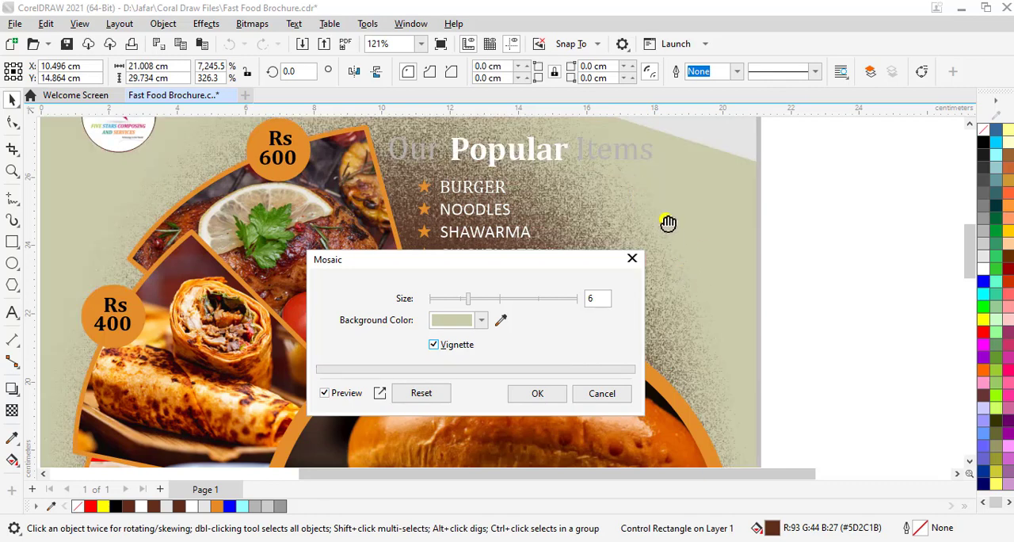
{"action": "left_click", "coordinate": [971, 252]}
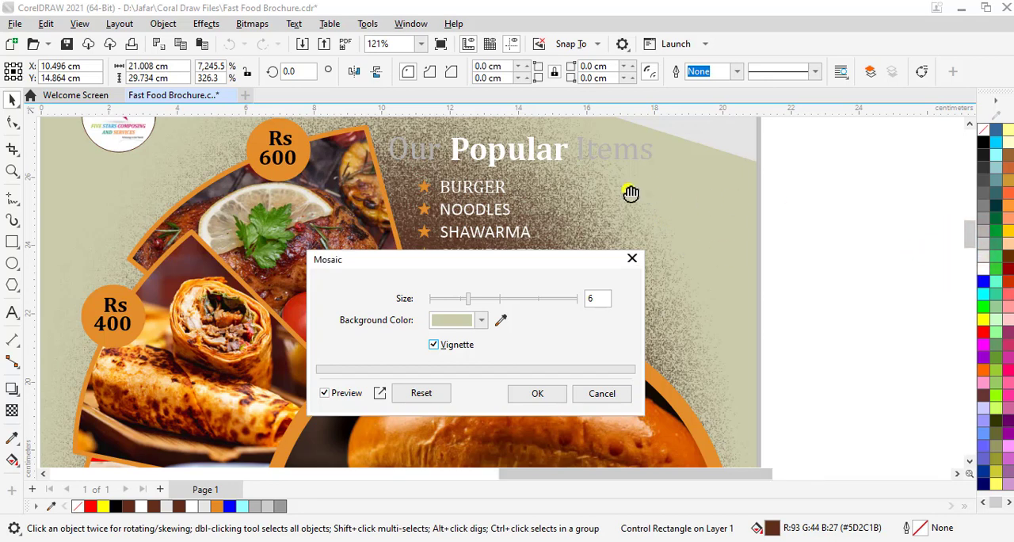
{"action": "left_click_drag", "start_coordinate": [631, 193], "coordinate": [275, 256]}
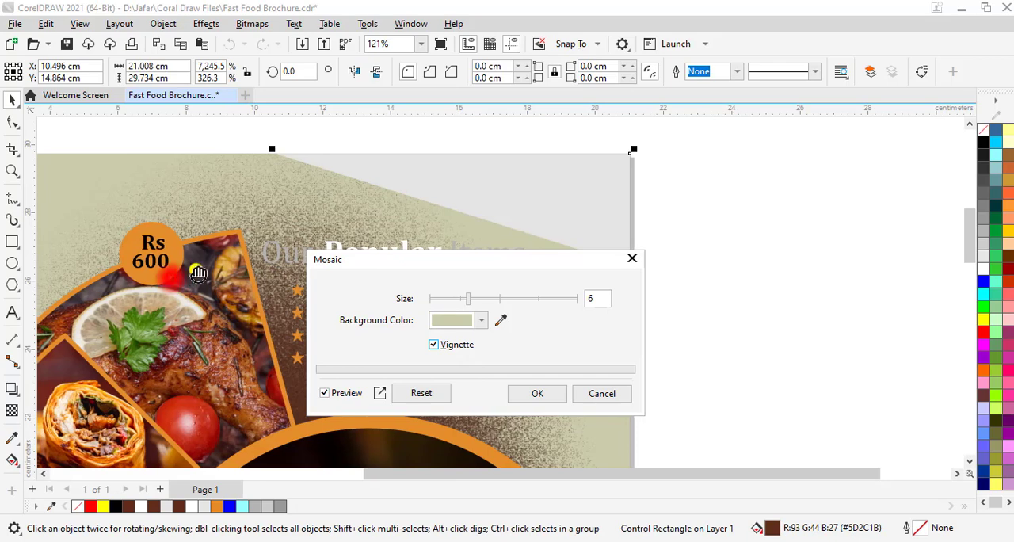
{"action": "left_click_drag", "start_coordinate": [320, 209], "coordinate": [362, 206]}
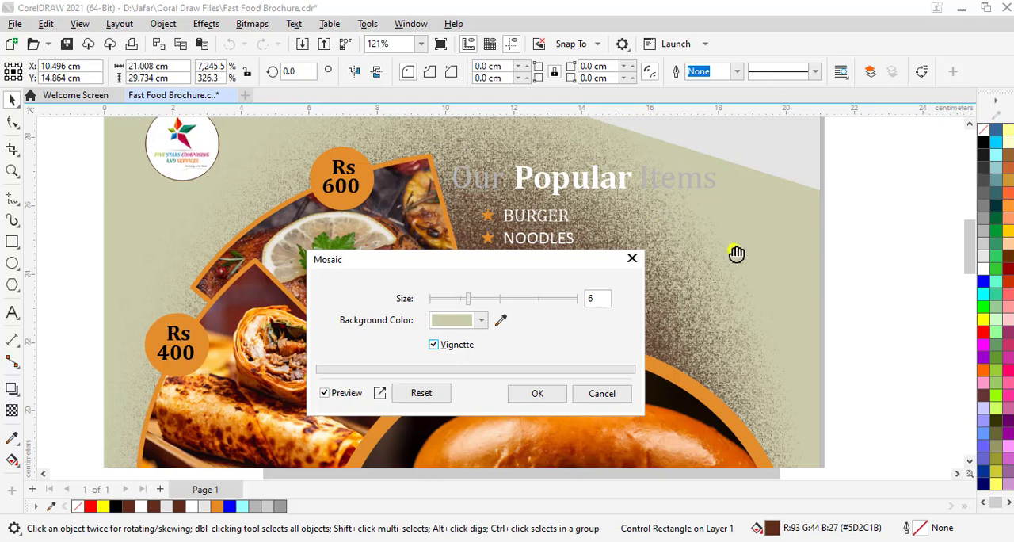
{"action": "left_click", "coordinate": [434, 345]}
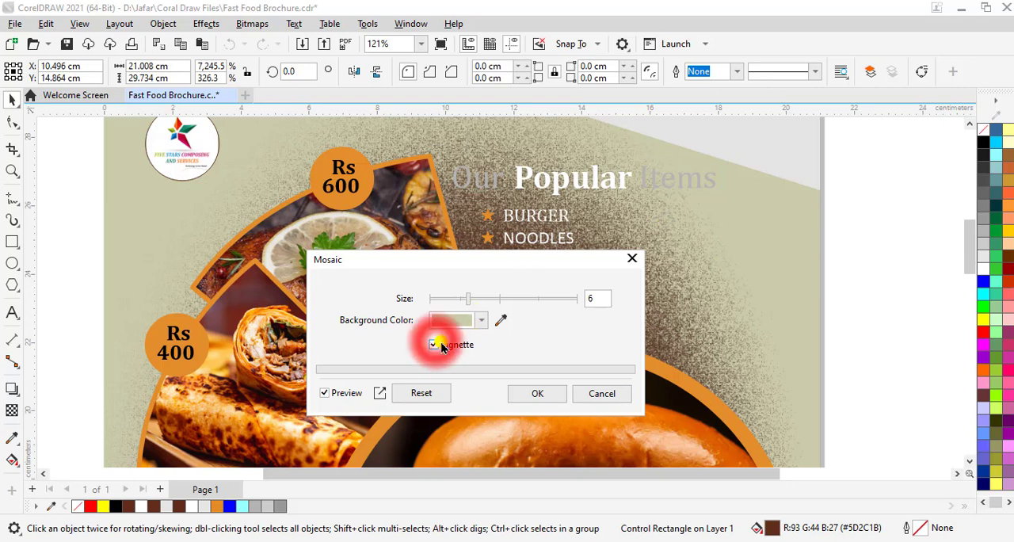
{"action": "left_click", "coordinate": [435, 346]}
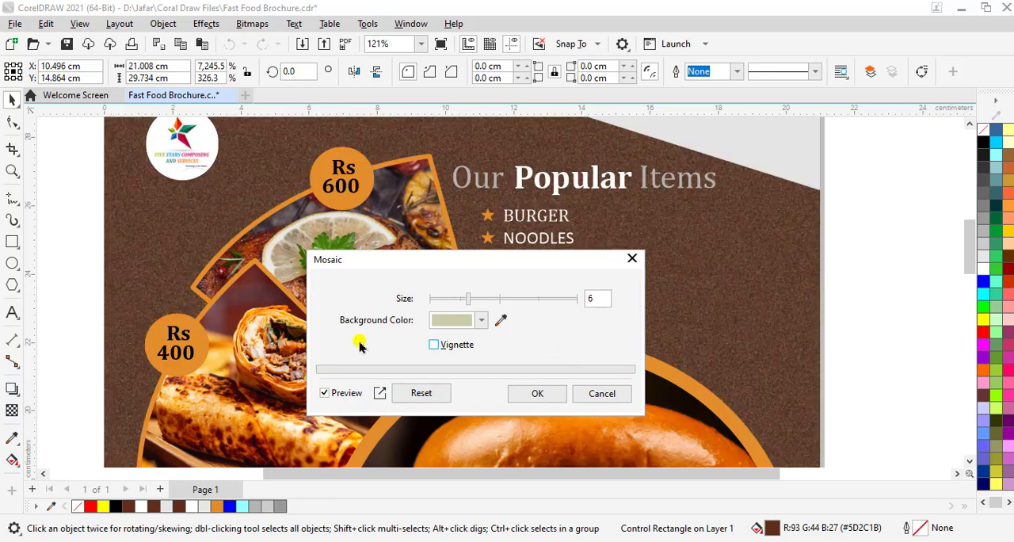
Try Mosaic background colors blue #312FBA, near-white #F4F4F4 and the burger bun's sampled orange #E4B074, and cancel the effect
{"action": "left_click", "coordinate": [482, 326]}
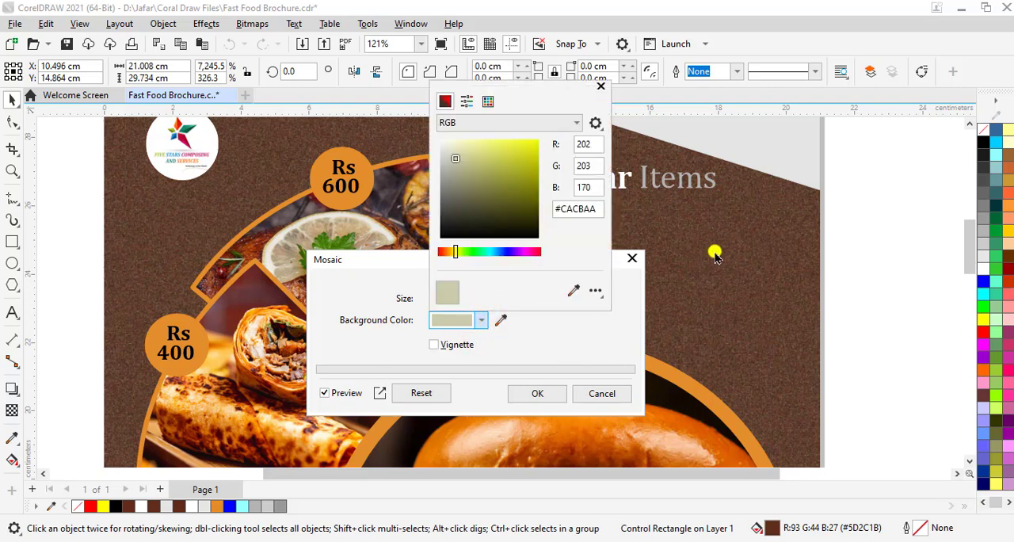
{"action": "left_click", "coordinate": [511, 254]}
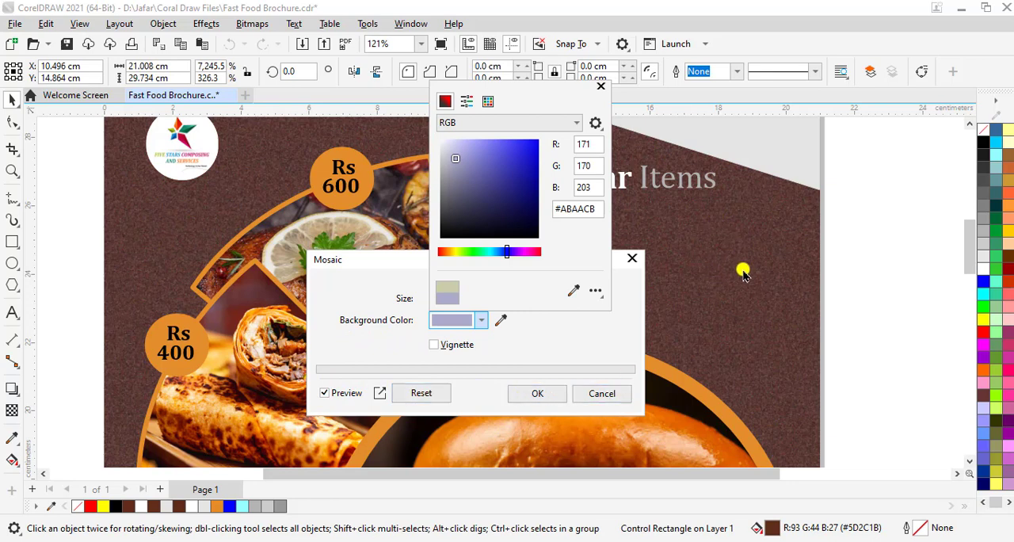
{"action": "left_click_drag", "start_coordinate": [457, 158], "coordinate": [513, 165]}
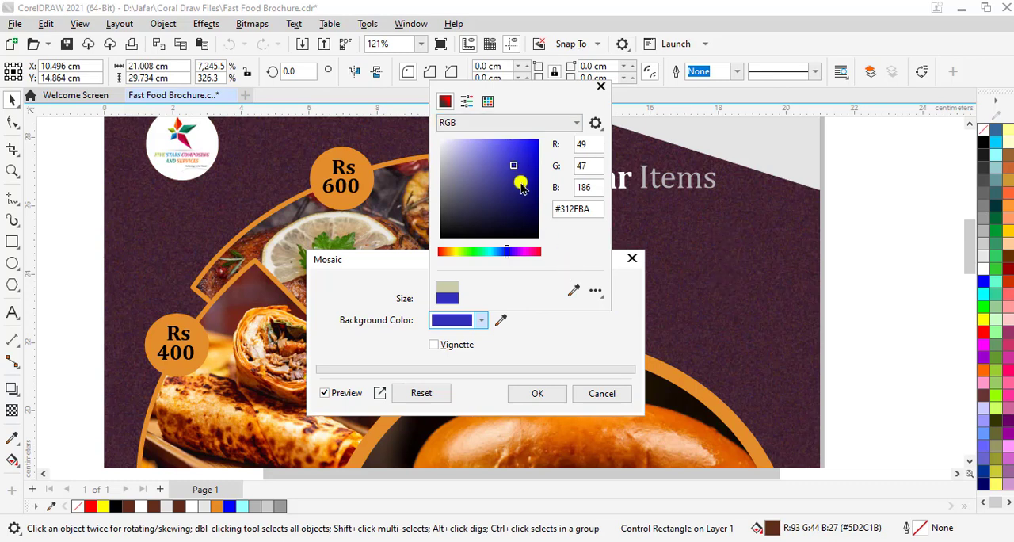
{"action": "left_click", "coordinate": [571, 292]}
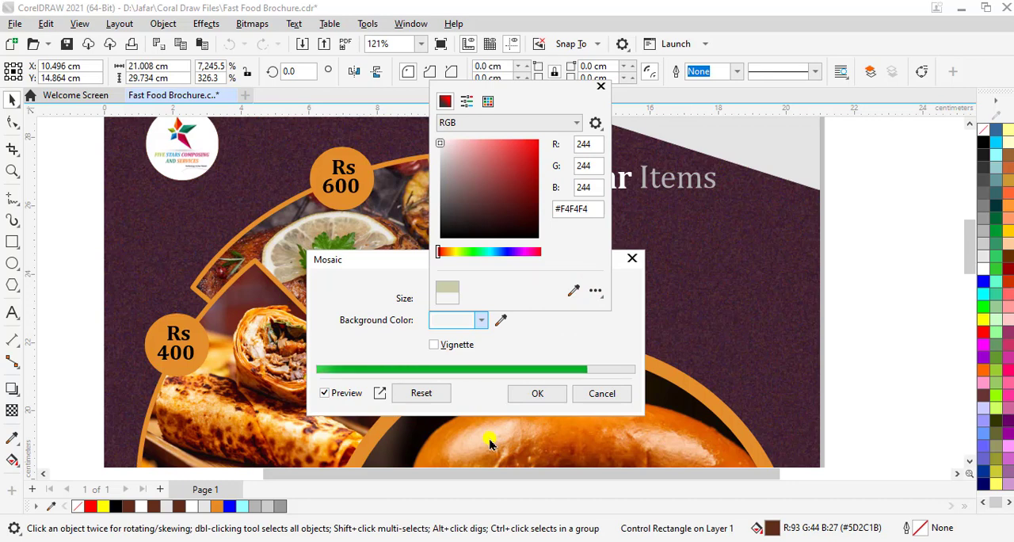
{"action": "left_click", "coordinate": [573, 293]}
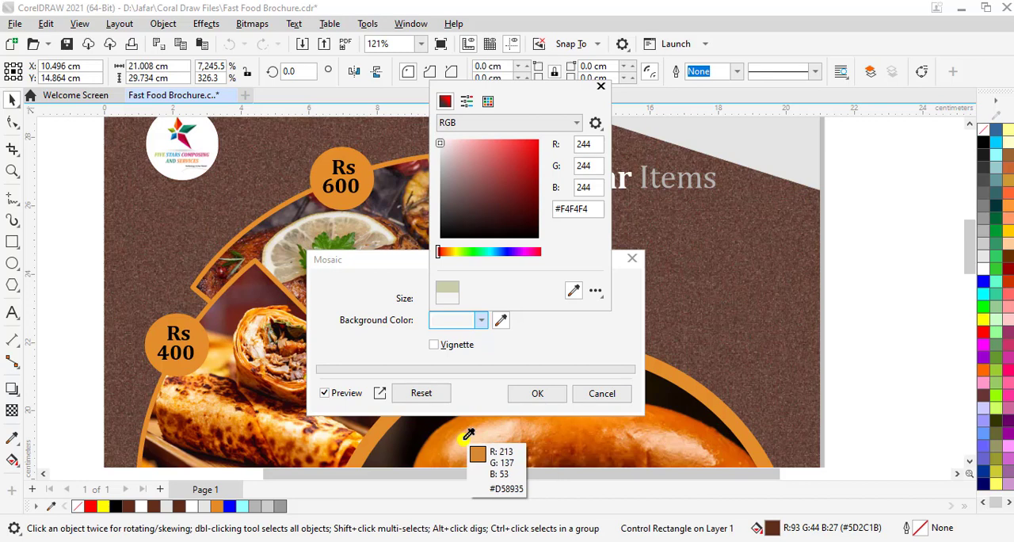
{"action": "left_click", "coordinate": [505, 438]}
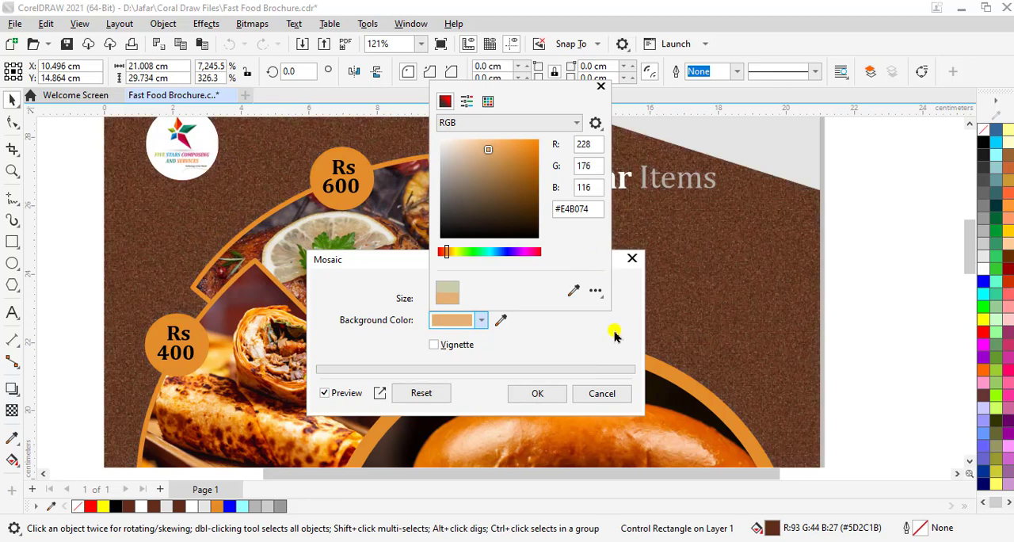
{"action": "left_click", "coordinate": [601, 84]}
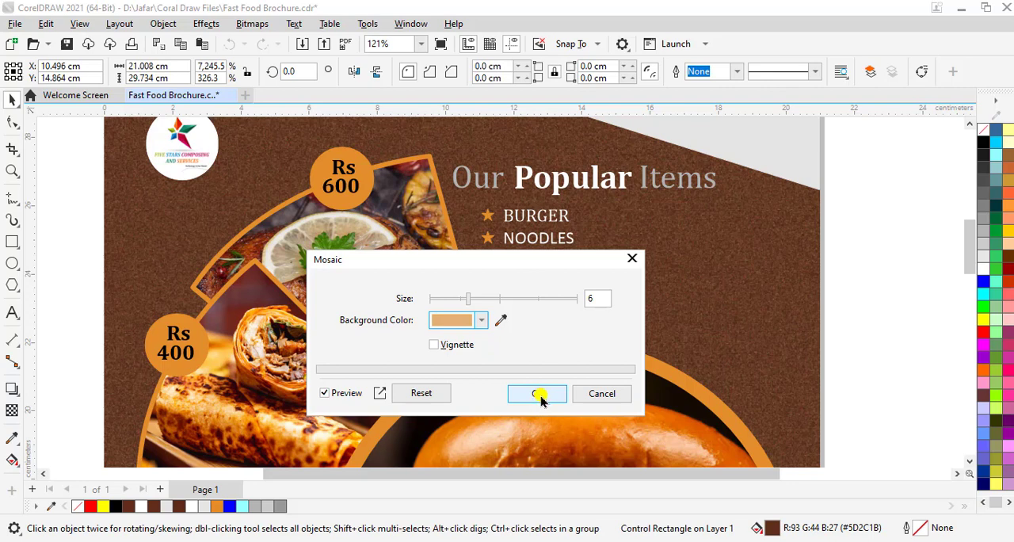
{"action": "left_click", "coordinate": [602, 396]}
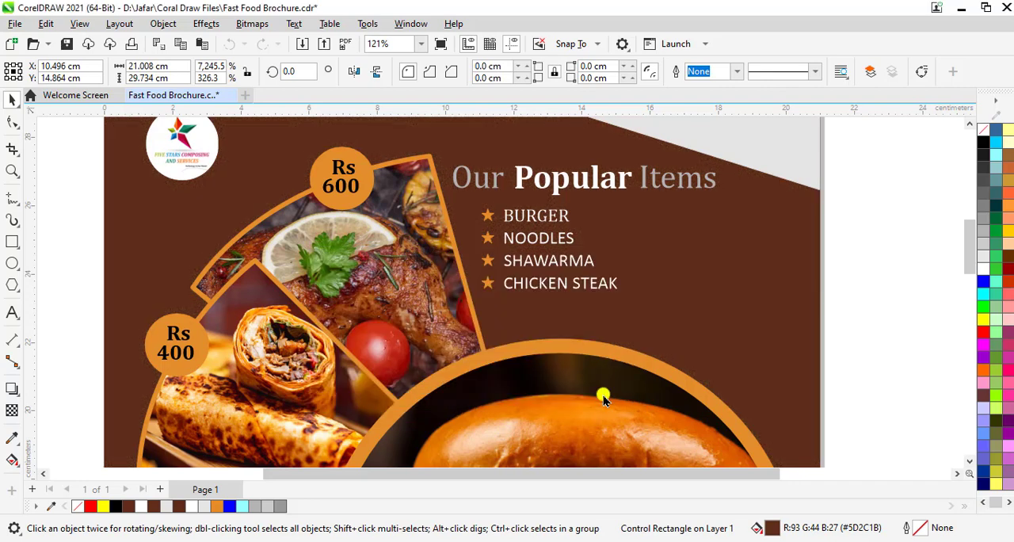
Try the Creative effect Stained Glass on the background rectangle with its default settings and cancel it
{"action": "left_click", "coordinate": [206, 24]}
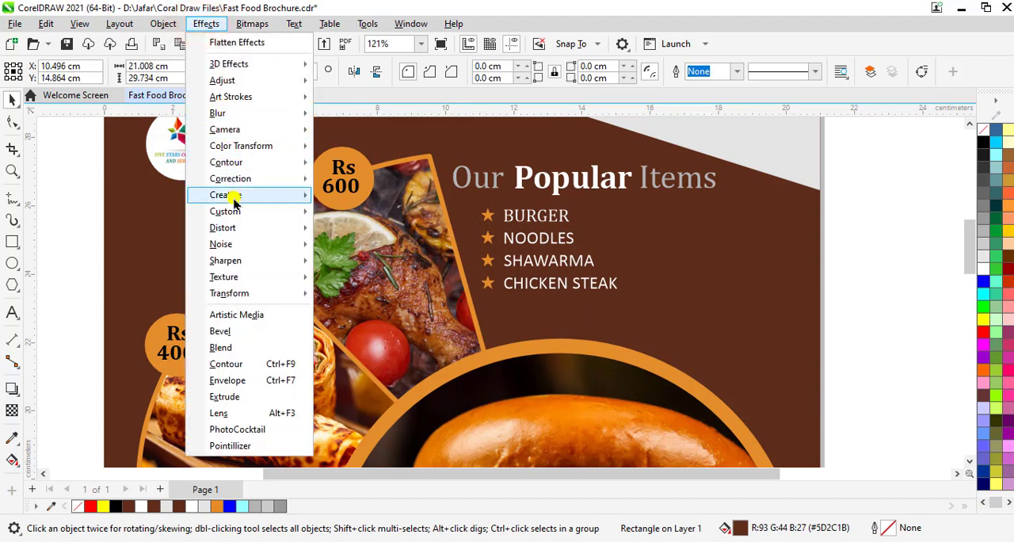
{"action": "mouse_move", "coordinate": [233, 196]}
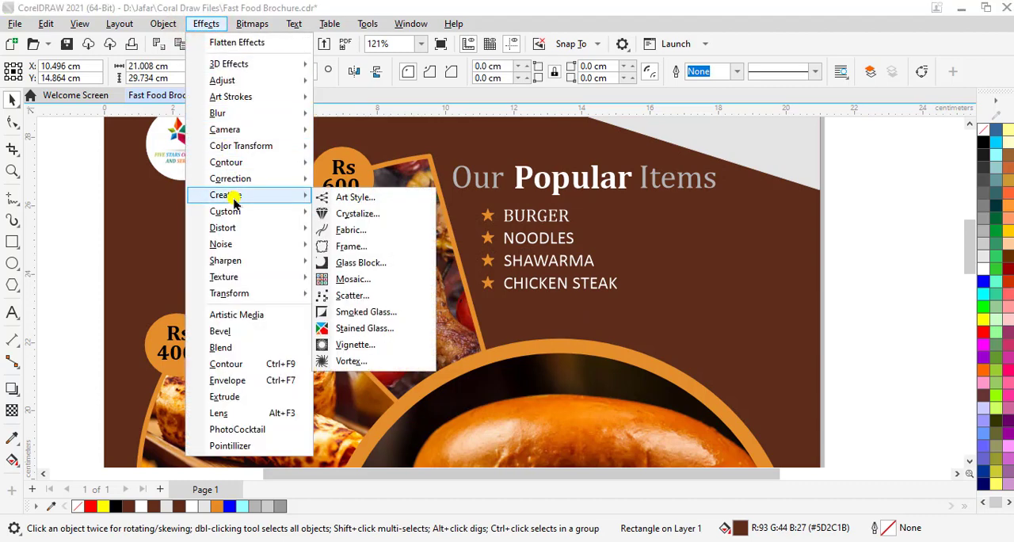
{"action": "left_click", "coordinate": [365, 334]}
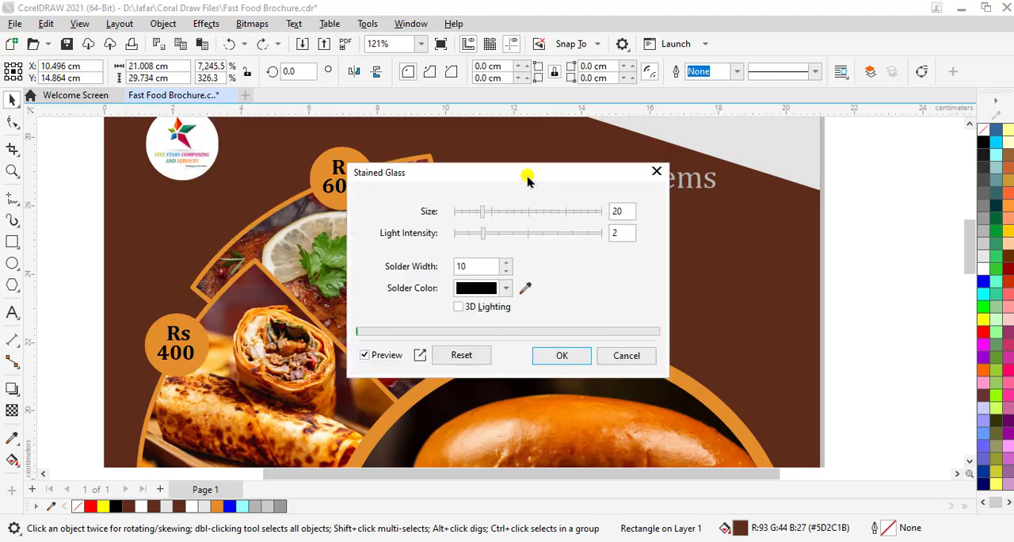
{"action": "left_click_drag", "start_coordinate": [525, 176], "coordinate": [508, 253]}
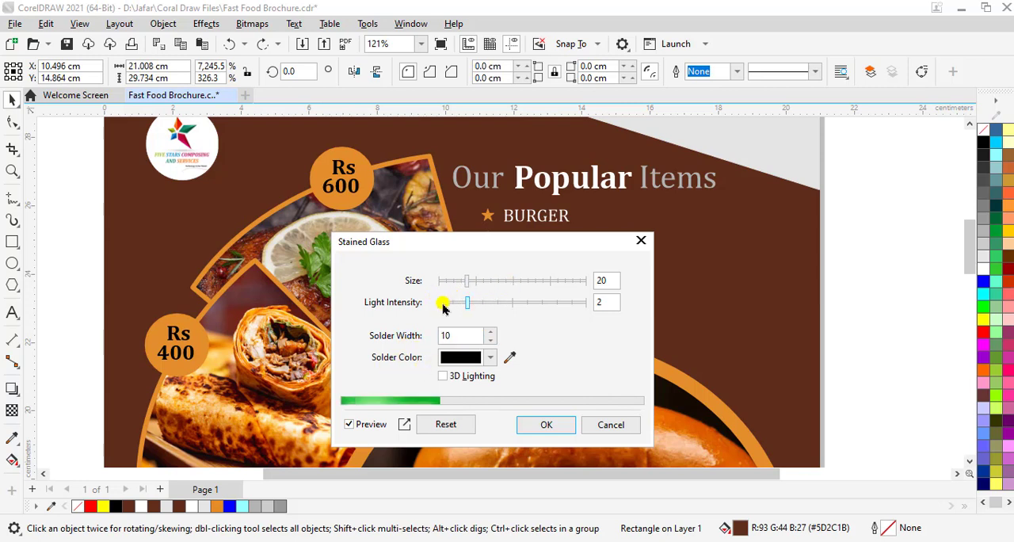
{"action": "left_click", "coordinate": [612, 424]}
Apply the Distort effect Ripple to the brown background rectangle with period 20, amplitude 20 and angle 90
{"action": "left_click", "coordinate": [205, 23]}
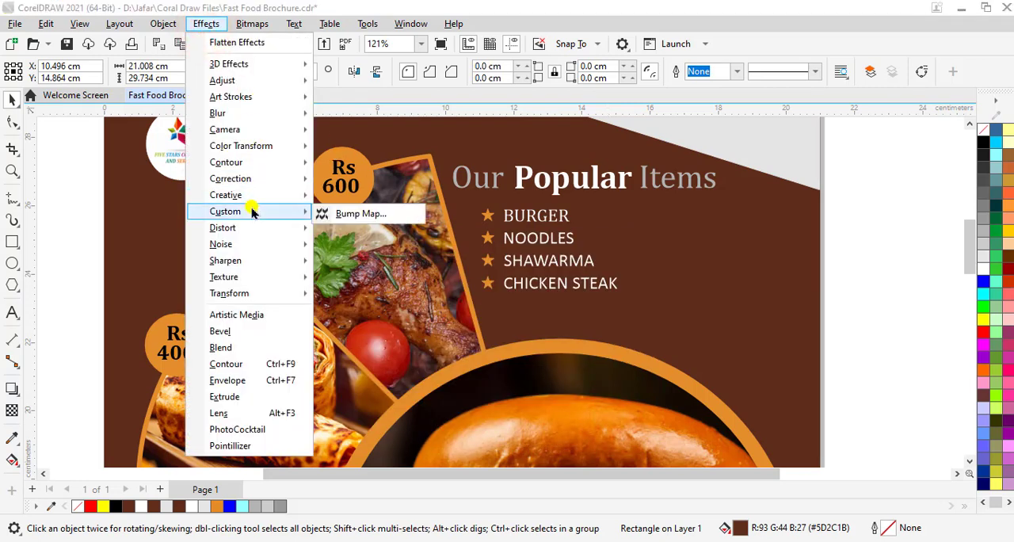
{"action": "mouse_move", "coordinate": [248, 229]}
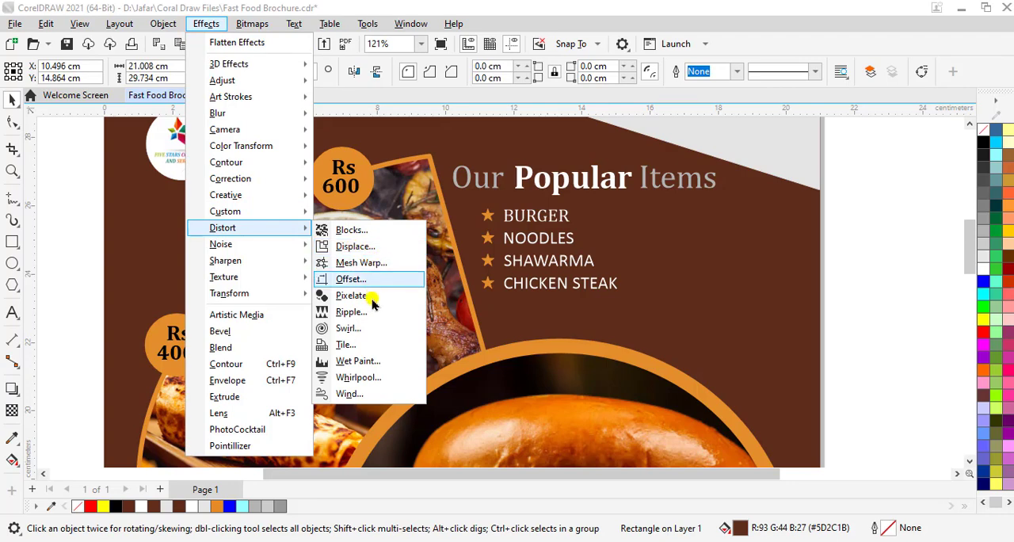
{"action": "left_click", "coordinate": [365, 316]}
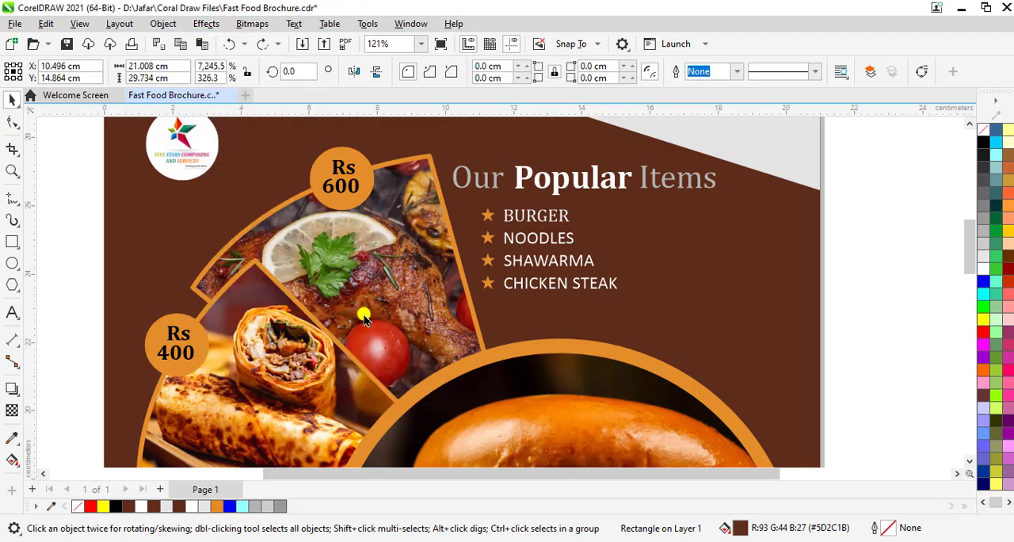
{"action": "left_click", "coordinate": [429, 50]}
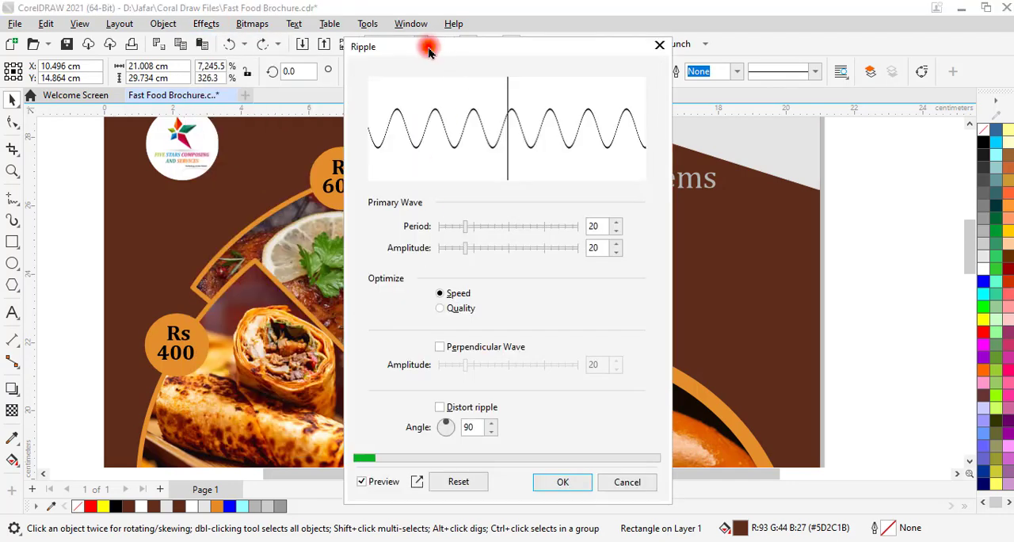
{"action": "left_click_drag", "start_coordinate": [429, 50], "coordinate": [744, 24]}
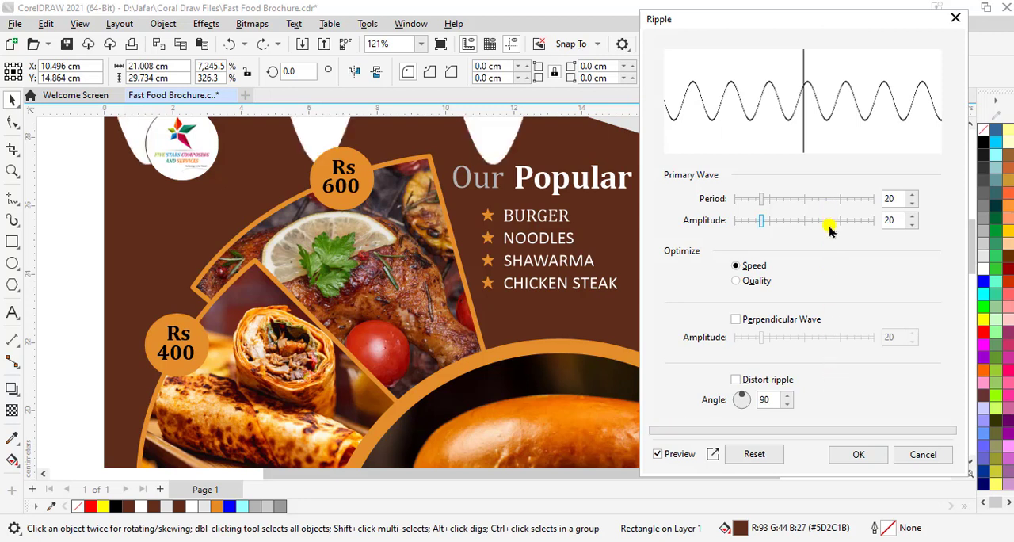
{"action": "left_click", "coordinate": [972, 243]}
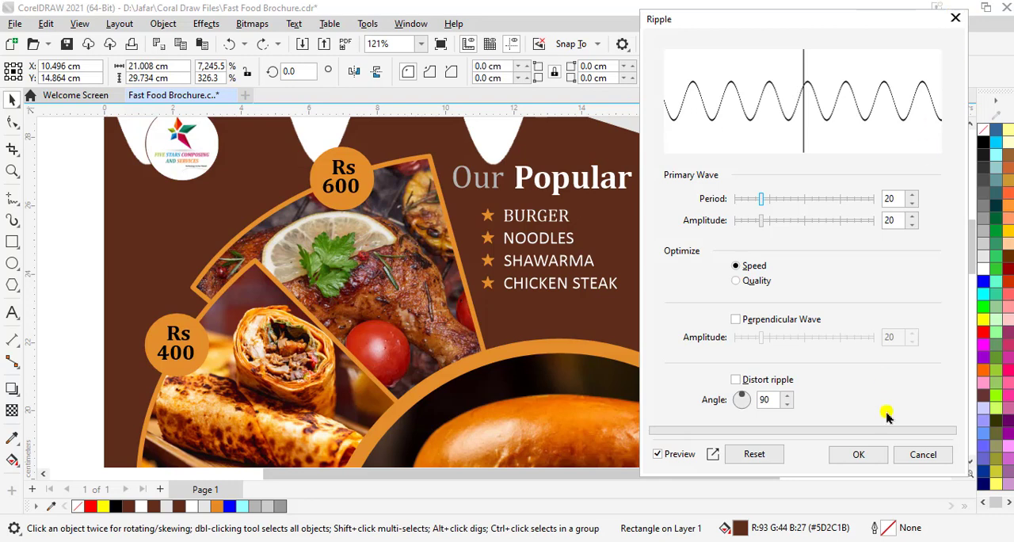
{"action": "left_click", "coordinate": [858, 453]}
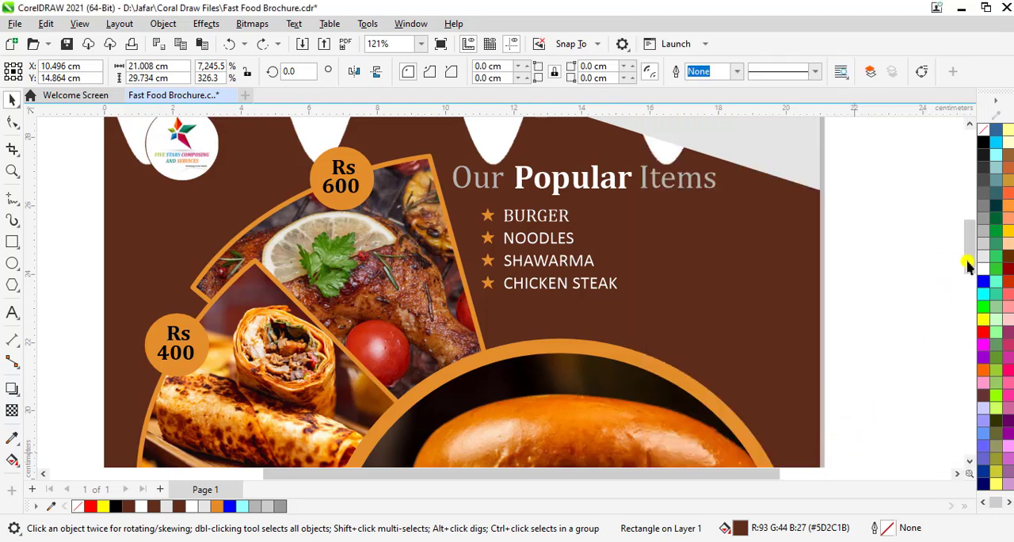
Examine the rippled background along the brochure's upper and lower edges
{"action": "left_click_drag", "start_coordinate": [969, 267], "coordinate": [969, 222]}
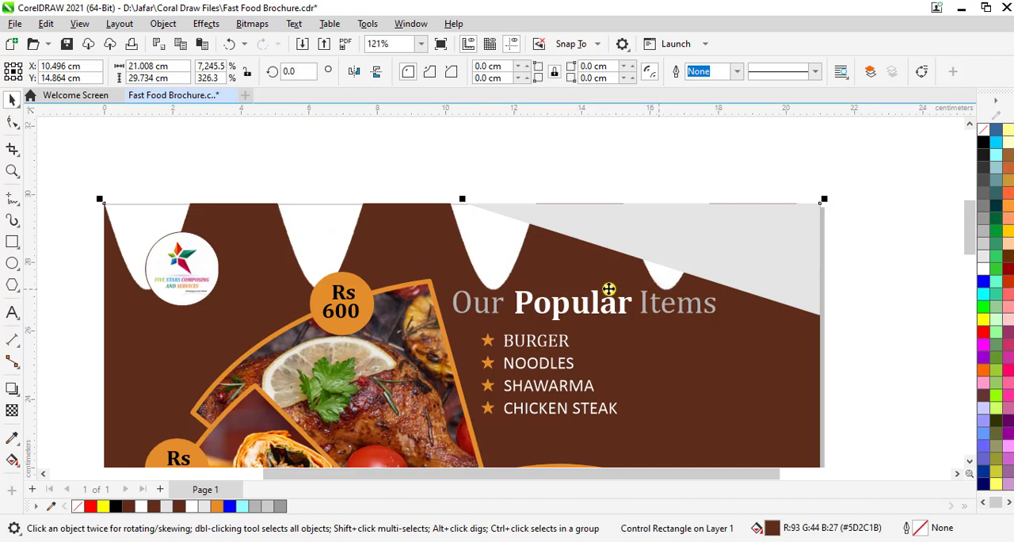
{"action": "left_click", "coordinate": [206, 25]}
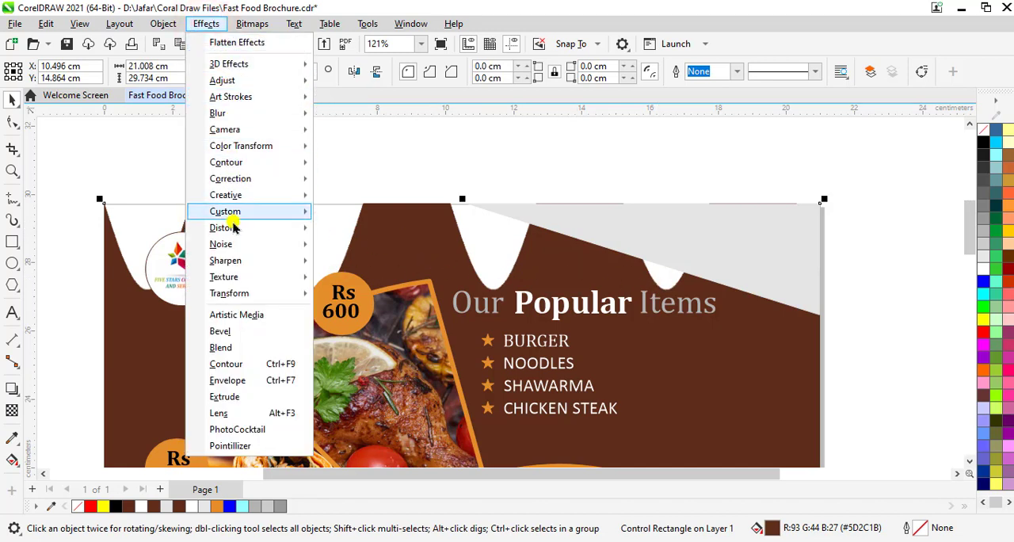
{"action": "mouse_move", "coordinate": [234, 228]}
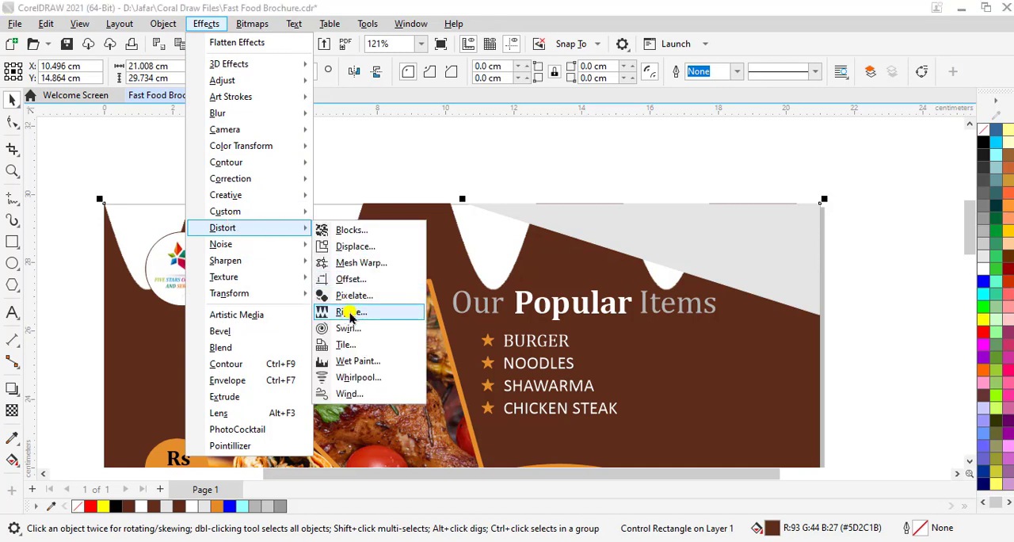
{"action": "left_click", "coordinate": [968, 238]}
{"action": "left_click_drag", "start_coordinate": [969, 238], "coordinate": [978, 365]}
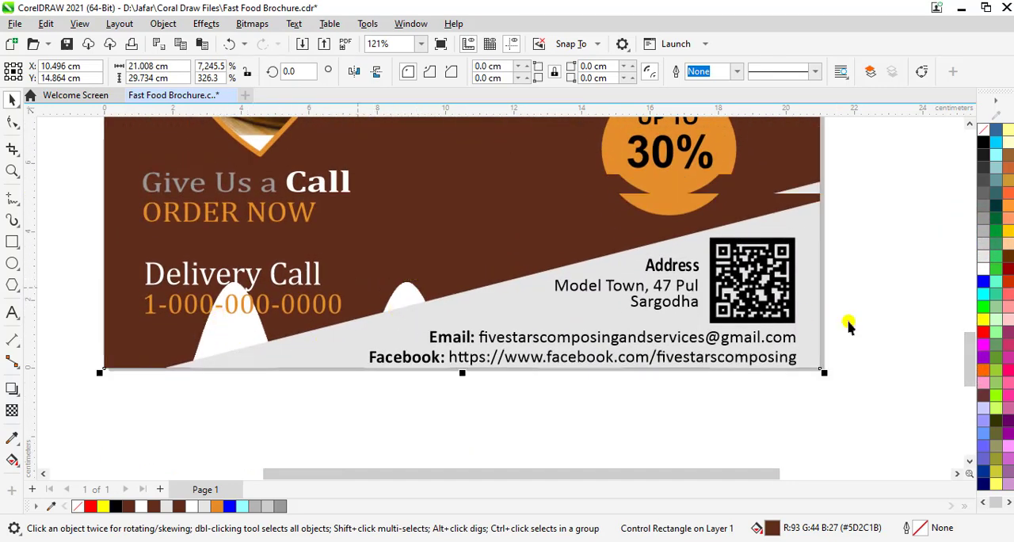
Undo the Ripple effect on the brown background rectangle
{"action": "left_click_drag", "start_coordinate": [968, 353], "coordinate": [967, 232]}
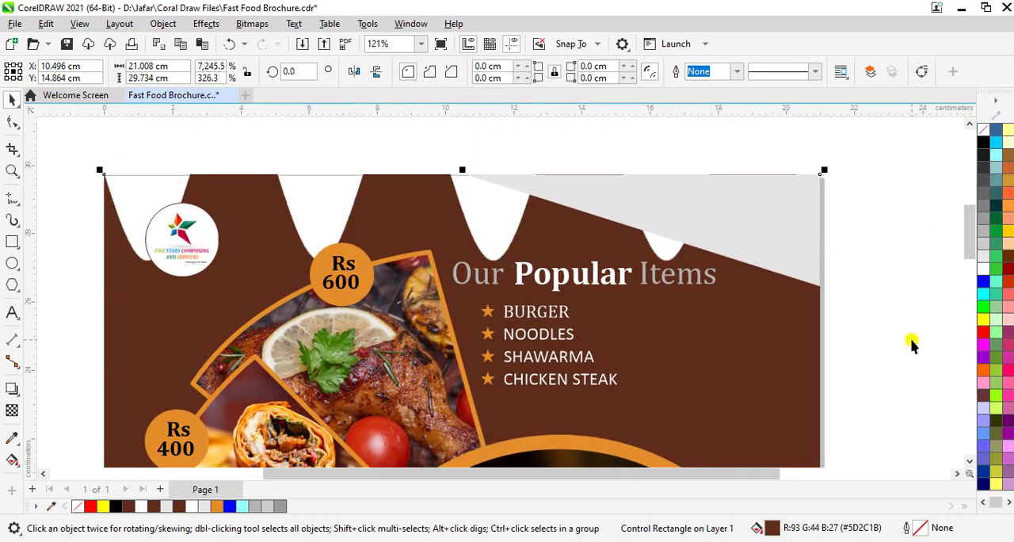
{"action": "key", "text": "ctrl+z"}
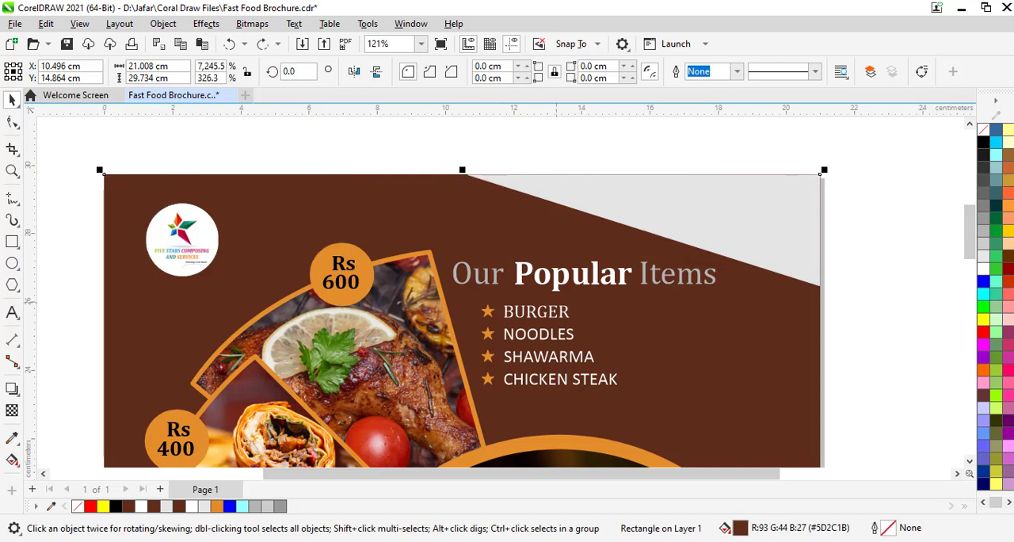
Try the Noise effect Maximum on the background rectangle with percentage 100 and radius 10, and cancel it
{"action": "left_click", "coordinate": [206, 23]}
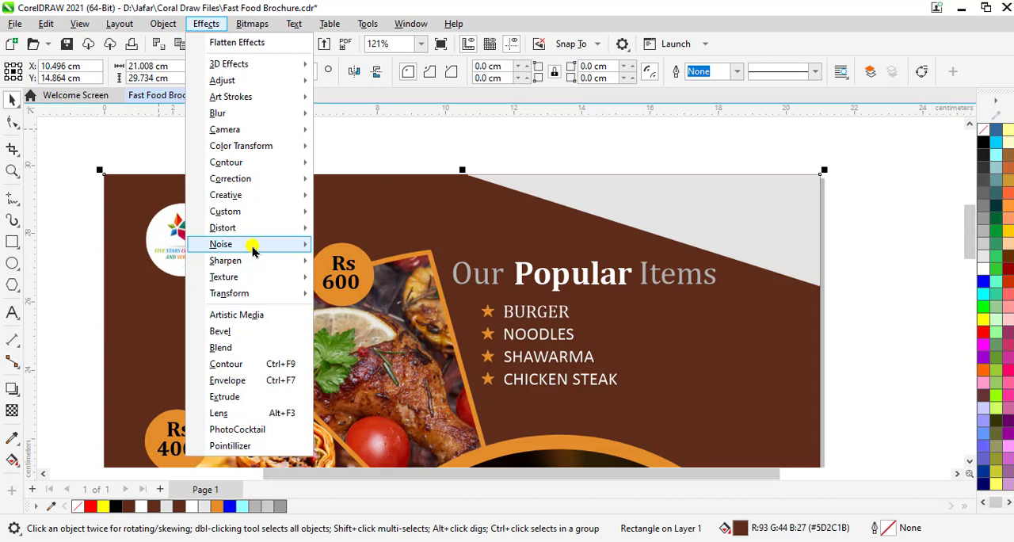
{"action": "mouse_move", "coordinate": [252, 251]}
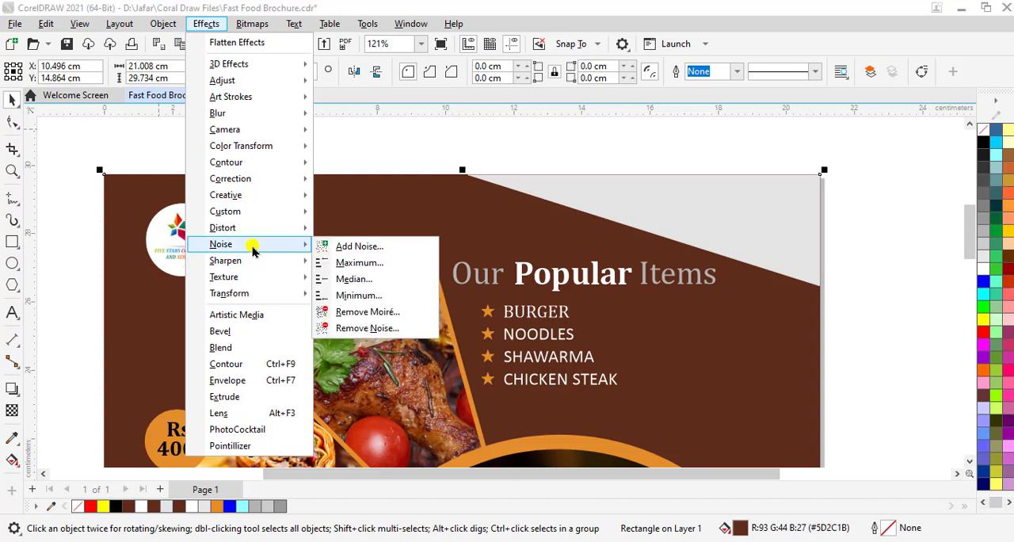
{"action": "left_click", "coordinate": [374, 271]}
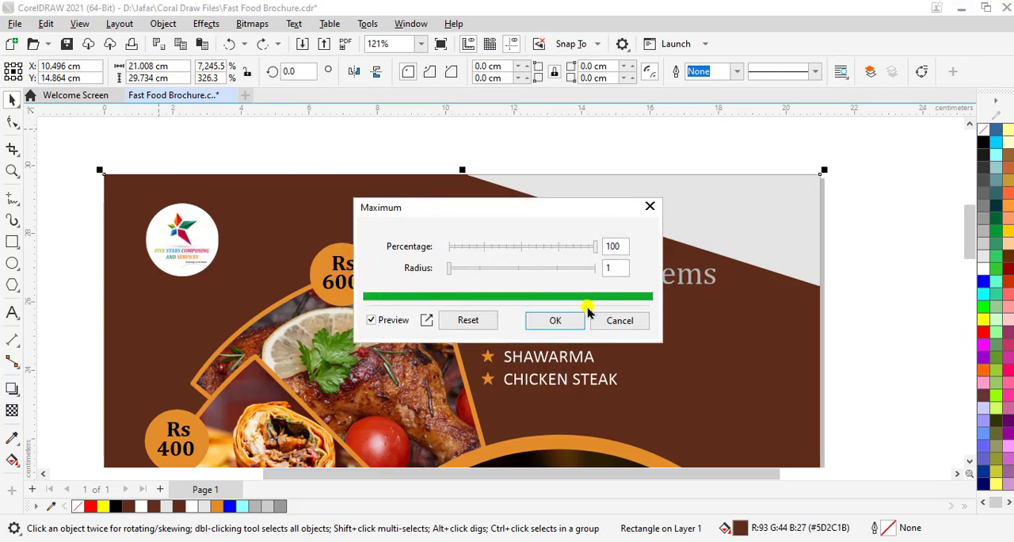
{"action": "left_click", "coordinate": [370, 317]}
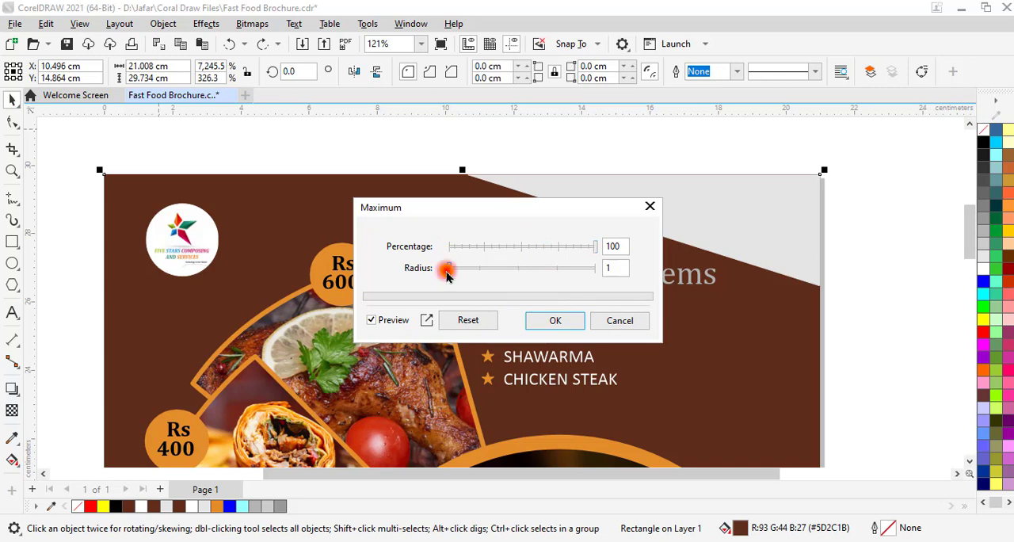
{"action": "left_click_drag", "start_coordinate": [446, 272], "coordinate": [523, 271]}
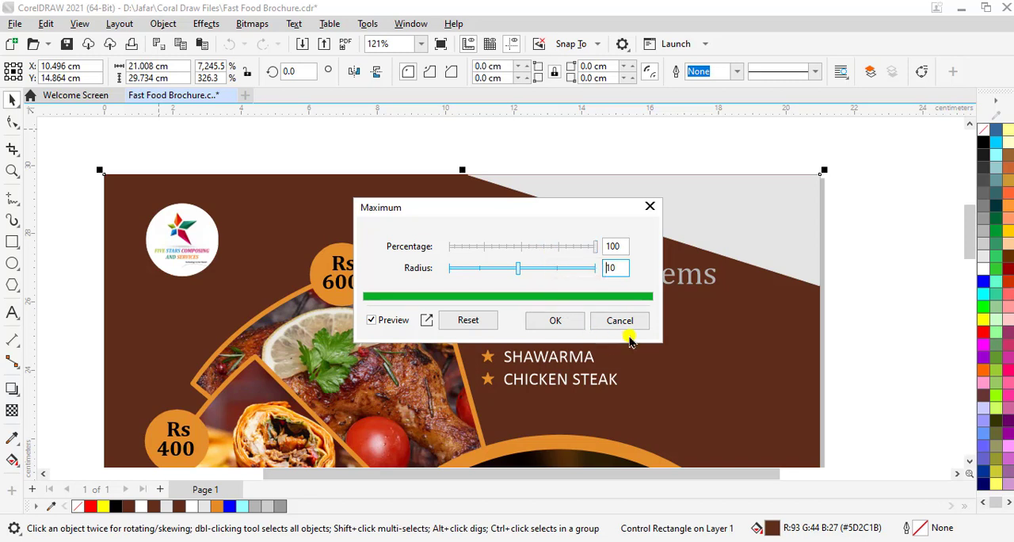
{"action": "left_click", "coordinate": [612, 322]}
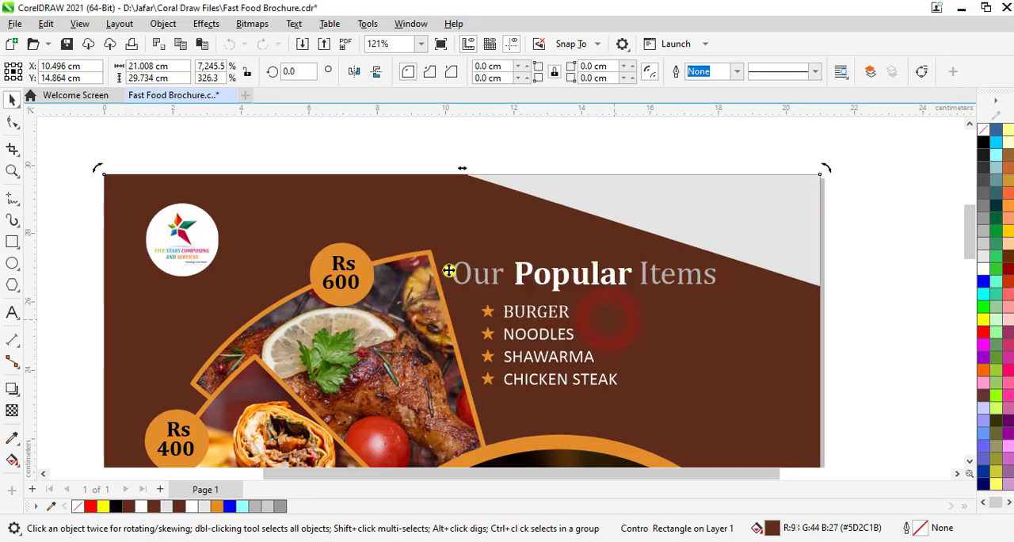
Try the Sharpen effect High Pass on the background rectangle with percentage 55 and radius 11, and cancel it
{"action": "left_click", "coordinate": [203, 24]}
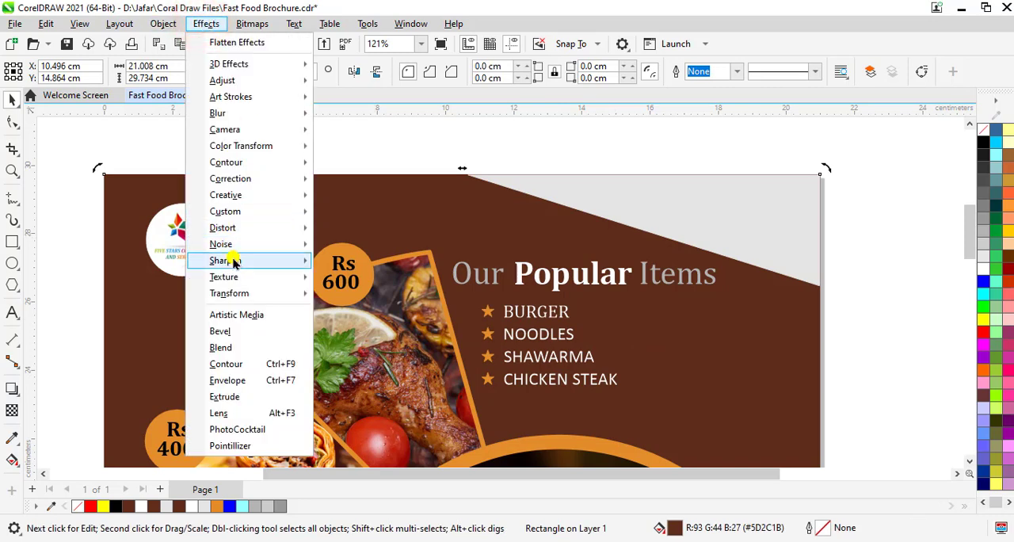
{"action": "mouse_move", "coordinate": [233, 262]}
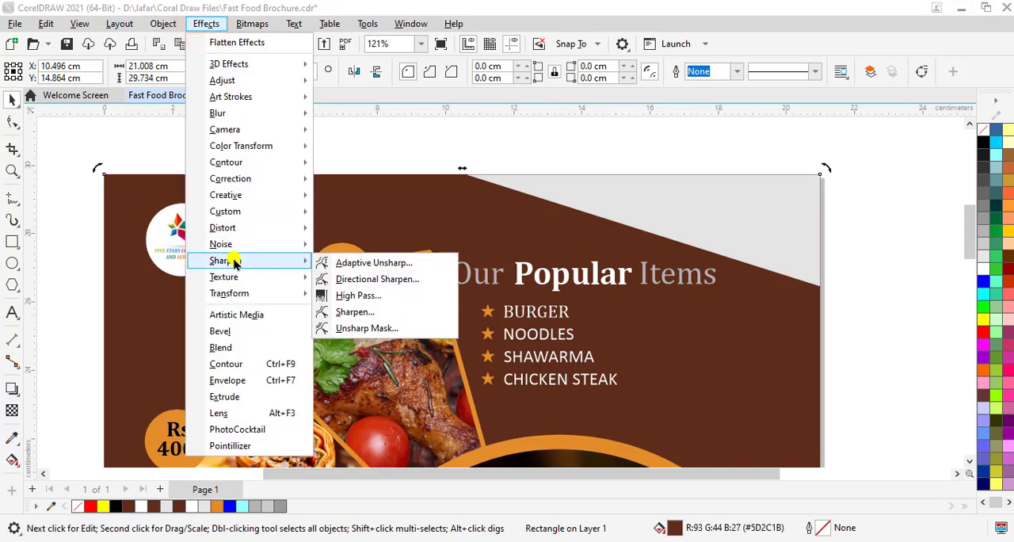
{"action": "left_click", "coordinate": [355, 298]}
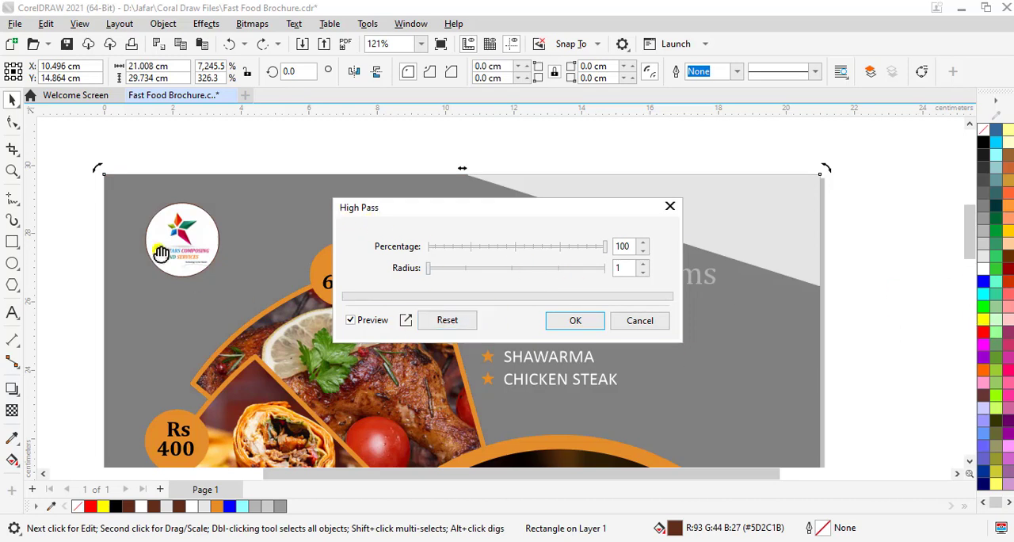
{"action": "left_click_drag", "start_coordinate": [427, 270], "coordinate": [520, 268]}
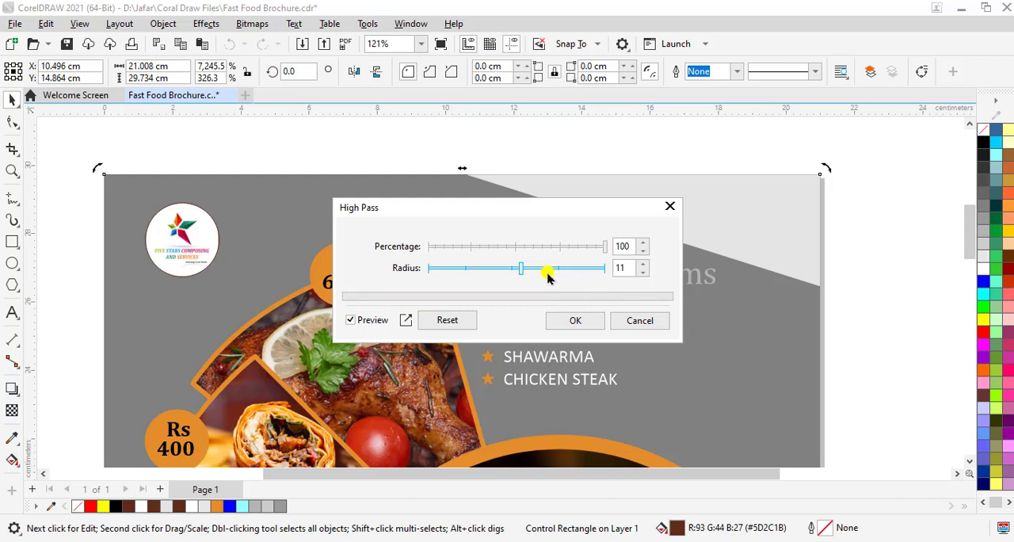
{"action": "left_click_drag", "start_coordinate": [543, 246], "coordinate": [523, 246]}
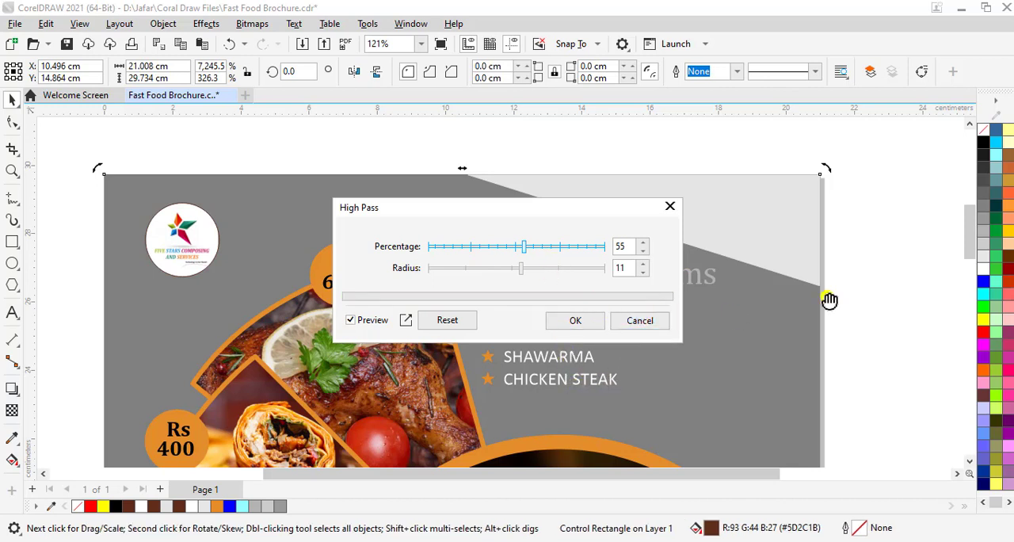
{"action": "left_click", "coordinate": [642, 323]}
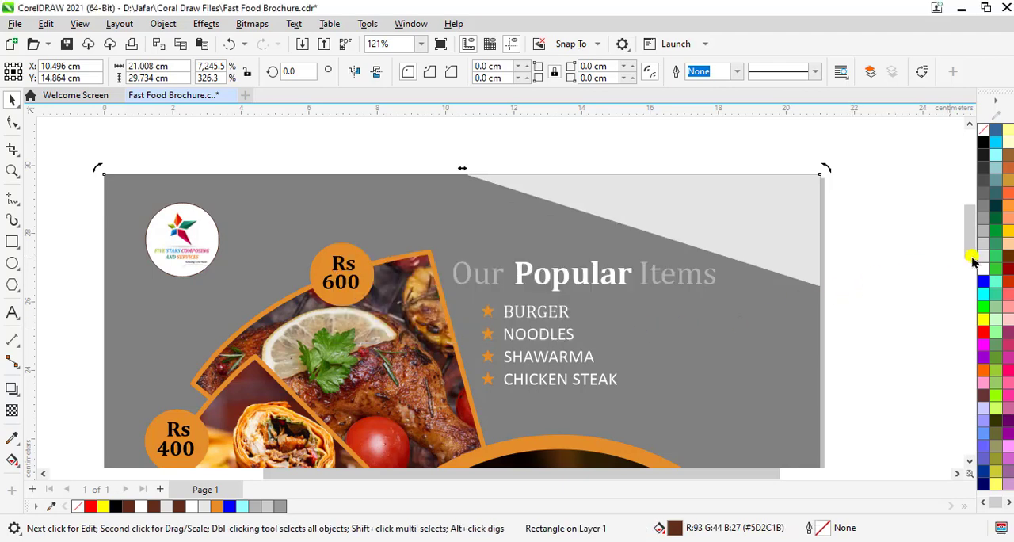
Examine the background color behind the food photos and the Popular Items list
{"action": "mouse_move", "coordinate": [972, 237]}
{"action": "left_mouse_down"}
{"action": "mouse_move", "coordinate": [976, 318]}
{"action": "mouse_move", "coordinate": [975, 225]}
{"action": "mouse_move", "coordinate": [978, 254]}
{"action": "left_mouse_up"}
{"action": "left_click", "coordinate": [874, 285]}
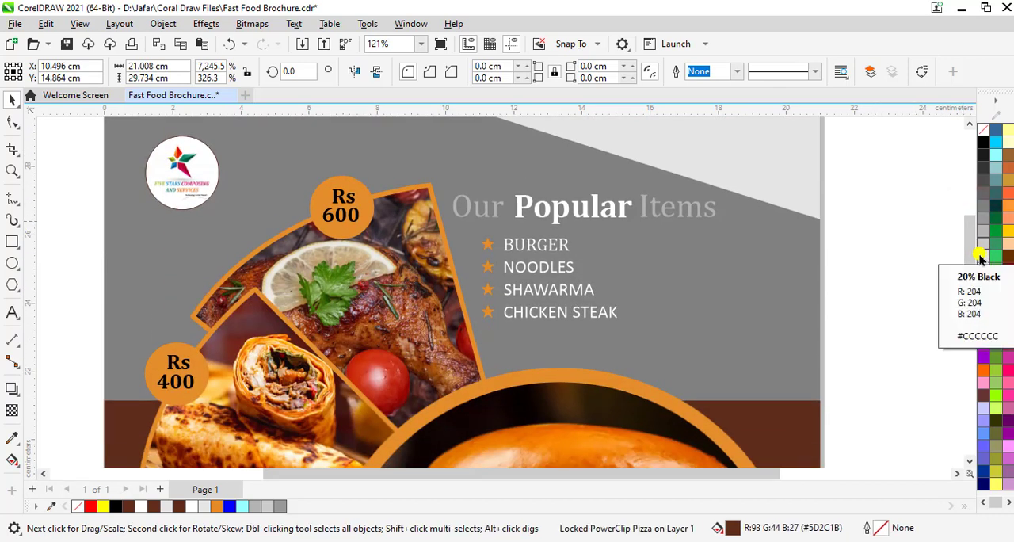
{"action": "scroll", "coordinate": [618, 351], "scroll_direction": "down", "scroll_amount": 2}
{"action": "left_click", "coordinate": [847, 245]}
{"action": "scroll", "coordinate": [684, 255], "scroll_direction": "down", "scroll_amount": 3}
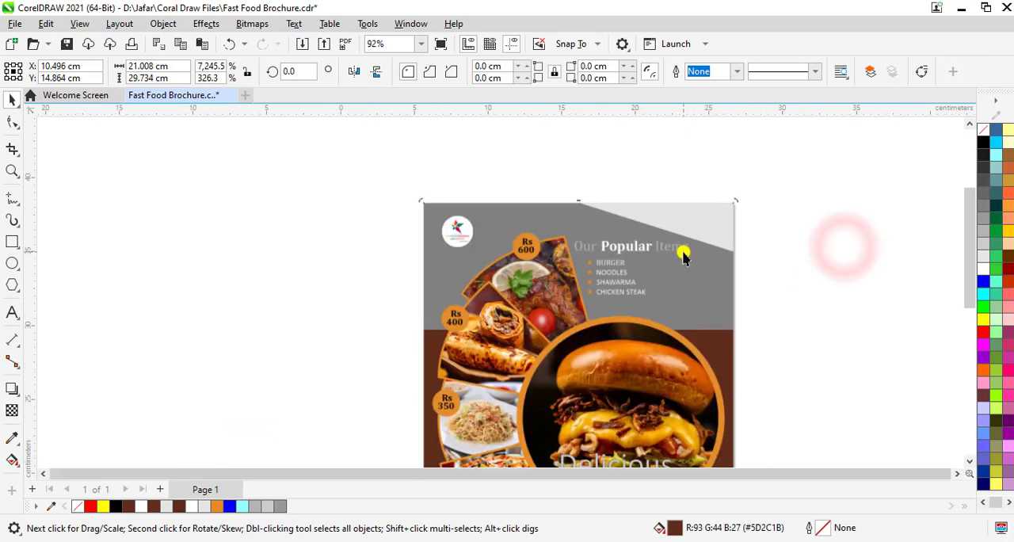
{"action": "scroll", "coordinate": [684, 255], "scroll_direction": "down", "scroll_amount": 2}
{"action": "scroll", "coordinate": [832, 299], "scroll_direction": "up", "scroll_amount": 1}
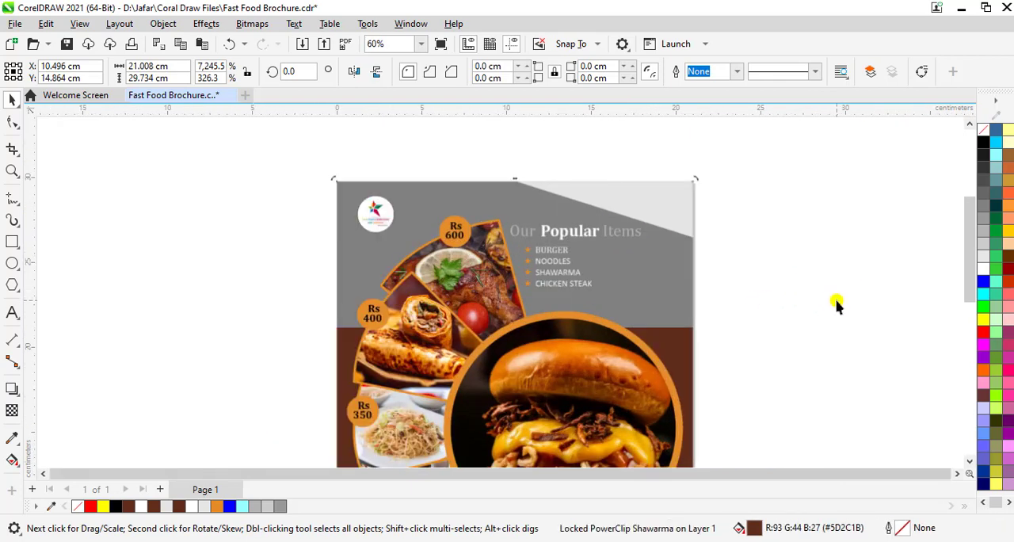
{"action": "left_click", "coordinate": [837, 302]}
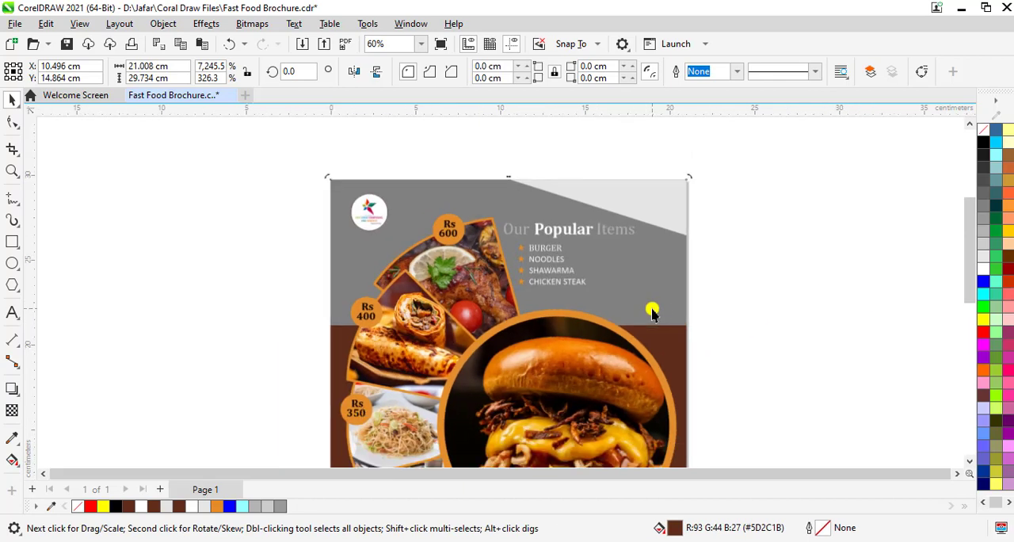
Try the Art Strokes effect Pointillist on the background rectangle with size 5 and brightness 45, reset its settings and cancel it
{"action": "scroll", "coordinate": [651, 311], "scroll_direction": "up", "scroll_amount": 1}
{"action": "left_click", "coordinate": [652, 305]}
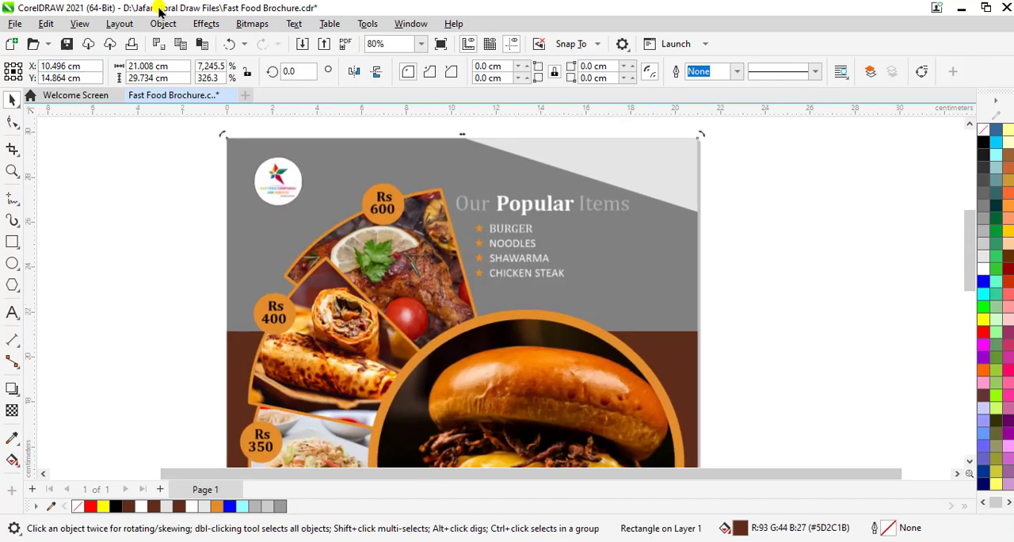
{"action": "left_click", "coordinate": [206, 24]}
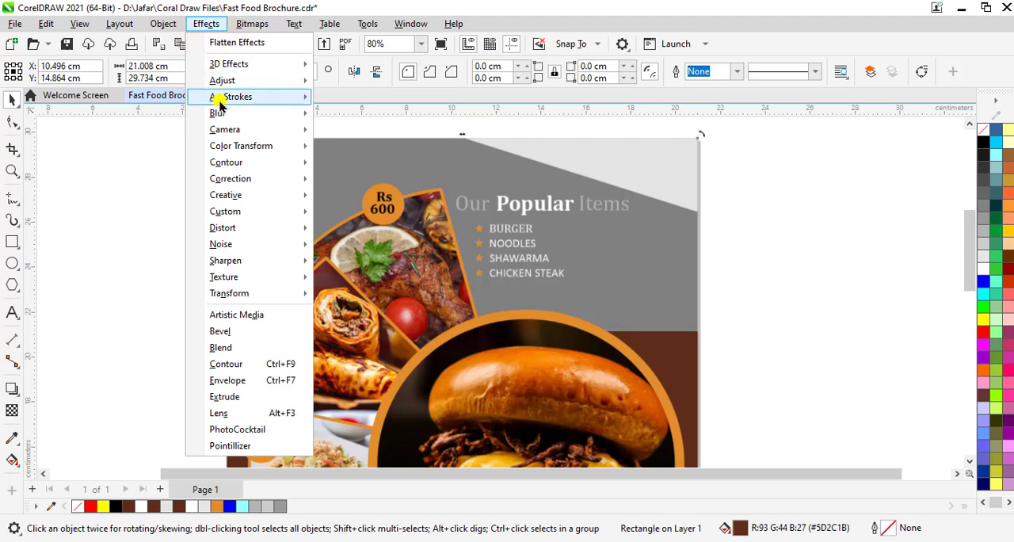
{"action": "mouse_move", "coordinate": [221, 104]}
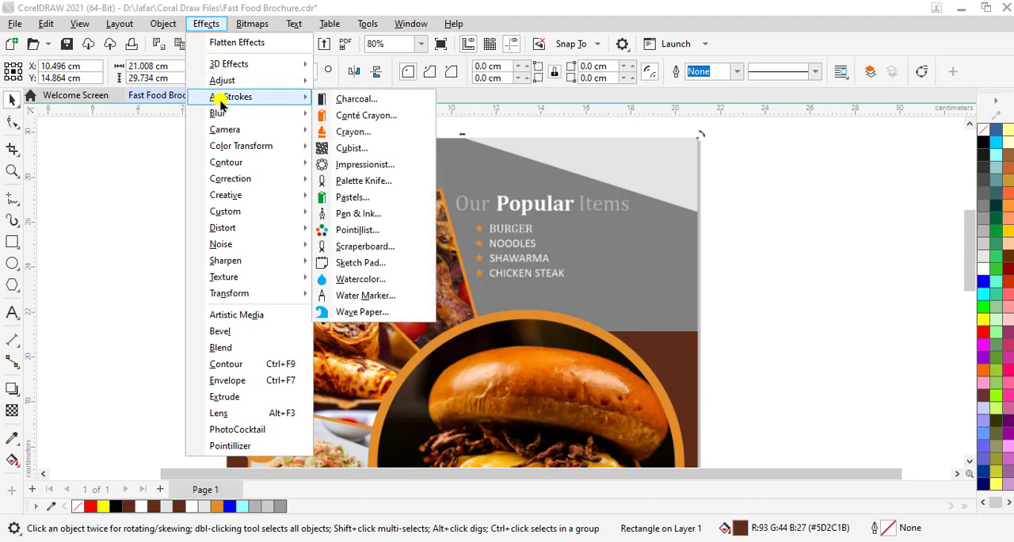
{"action": "left_click", "coordinate": [379, 230]}
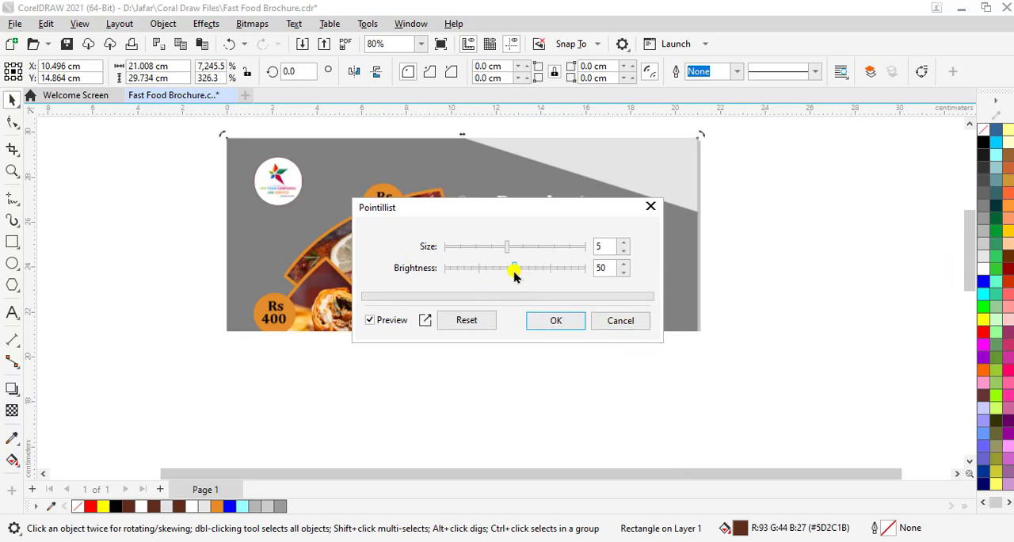
{"action": "left_click", "coordinate": [485, 268]}
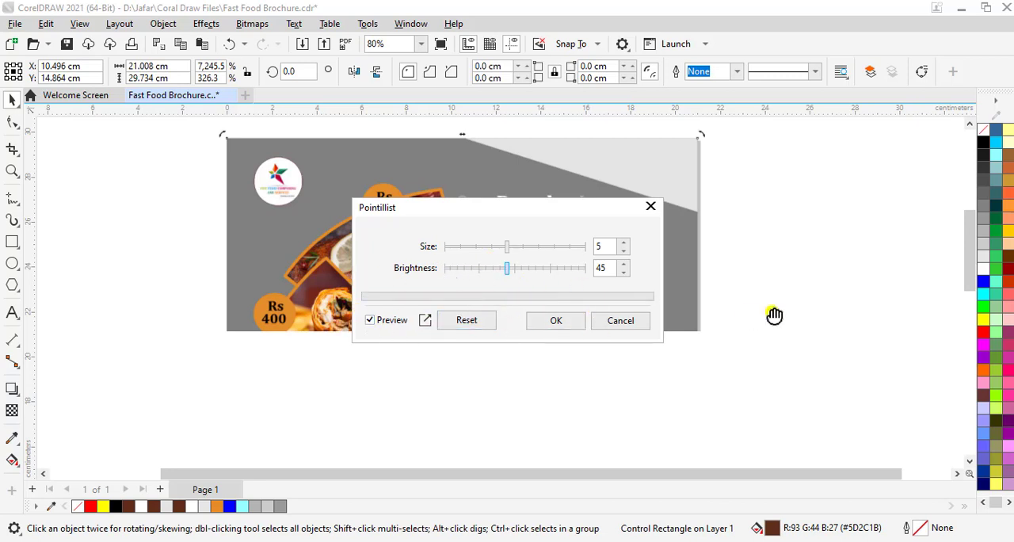
{"action": "left_click", "coordinate": [452, 322]}
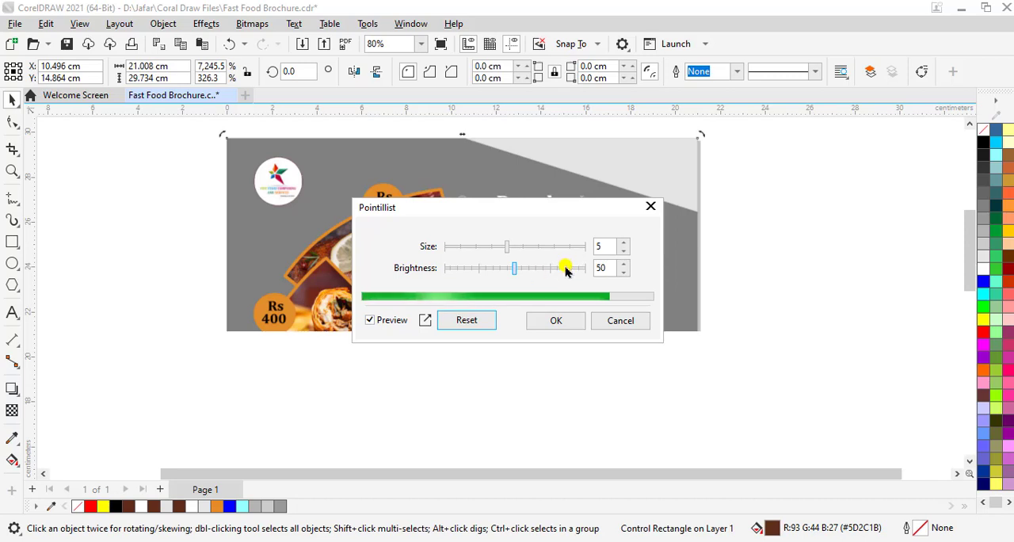
{"action": "left_click", "coordinate": [622, 323]}
Examine the brochure background from the logo down to the Delicious Food title
{"action": "scroll", "coordinate": [625, 325], "scroll_direction": "down", "scroll_amount": 1}
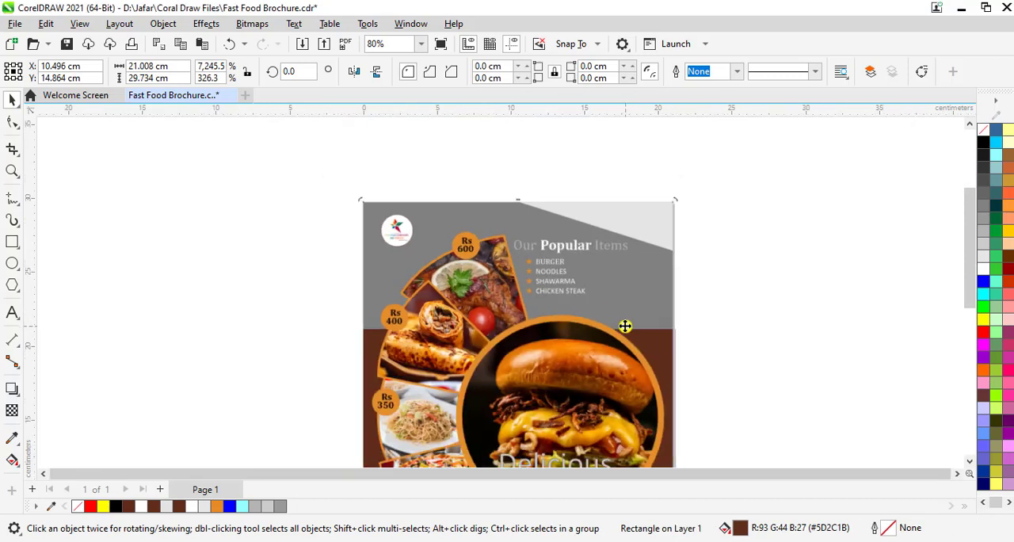
{"action": "left_click_drag", "start_coordinate": [974, 282], "coordinate": [973, 308]}
{"action": "left_click", "coordinate": [789, 298]}
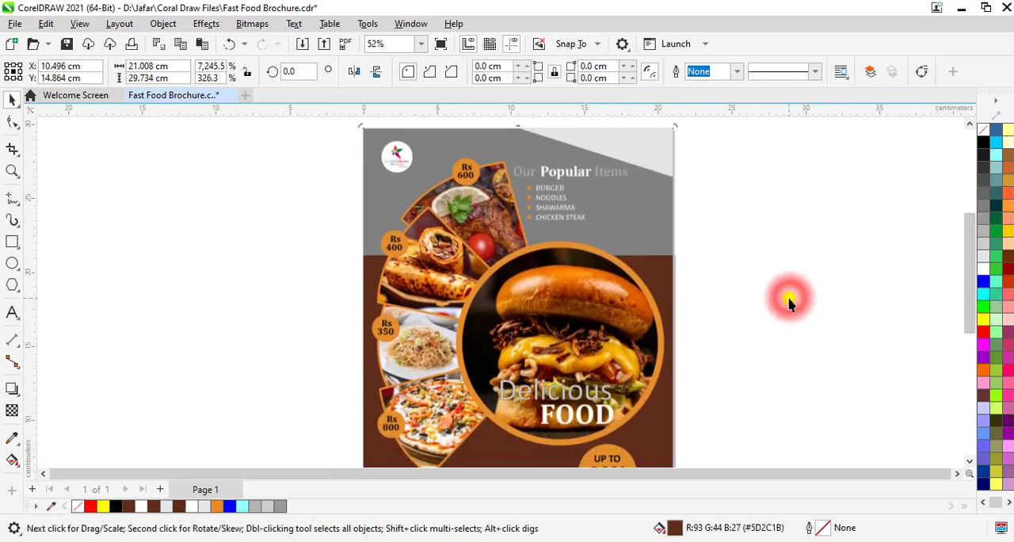
{"action": "left_click", "coordinate": [634, 199]}
{"action": "left_click", "coordinate": [768, 201]}
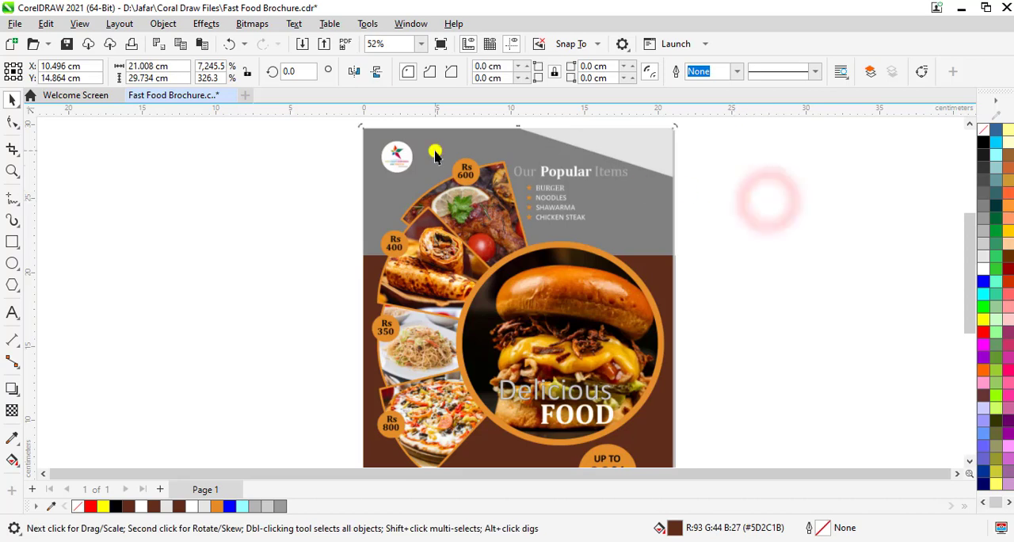
{"action": "left_click", "coordinate": [413, 196]}
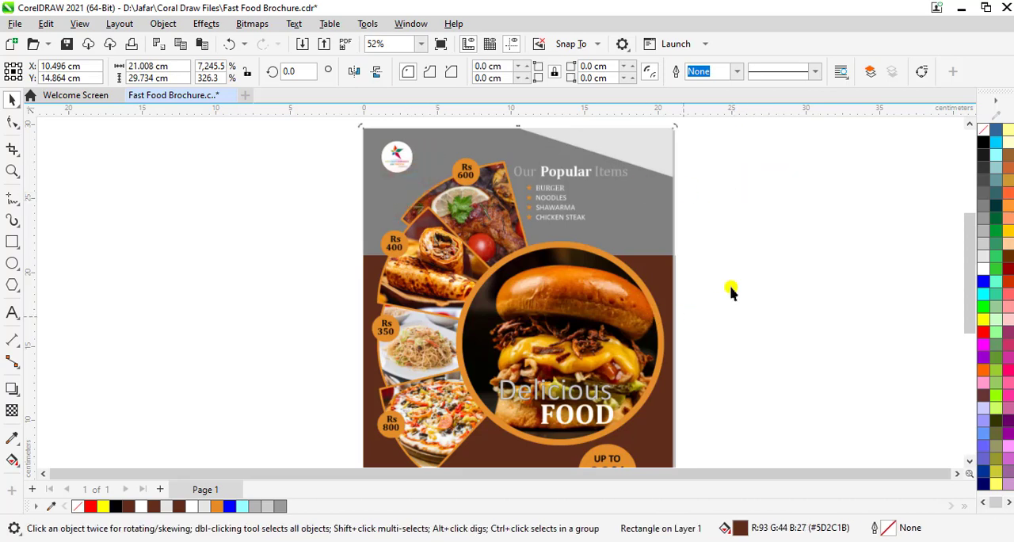
{"action": "scroll", "coordinate": [737, 275], "scroll_direction": "down", "scroll_amount": 1}
{"action": "scroll", "coordinate": [737, 274], "scroll_direction": "up", "scroll_amount": 2}
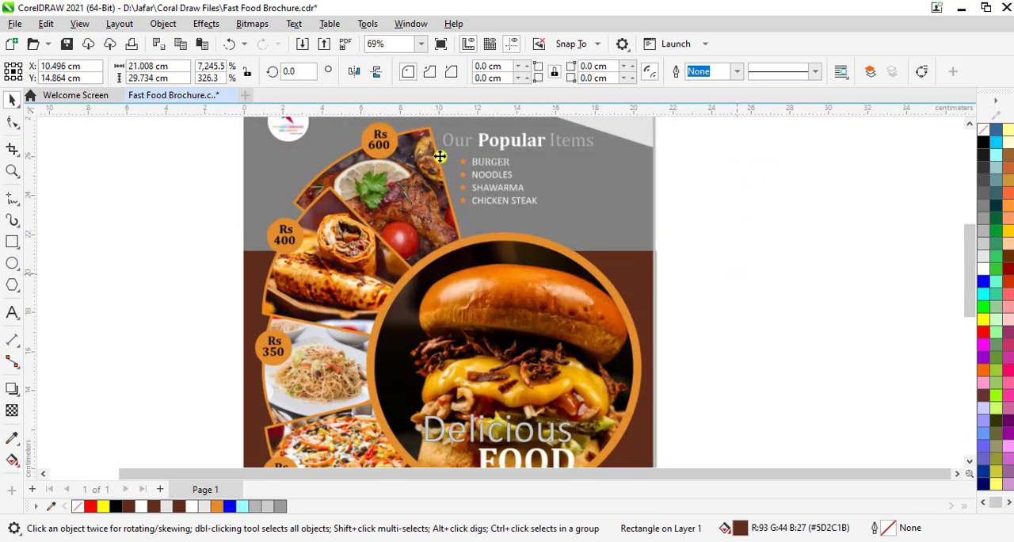
Open the 3D effect Emboss for the background rectangle and examine its preview around the logo and food photos
{"action": "left_click", "coordinate": [206, 24]}
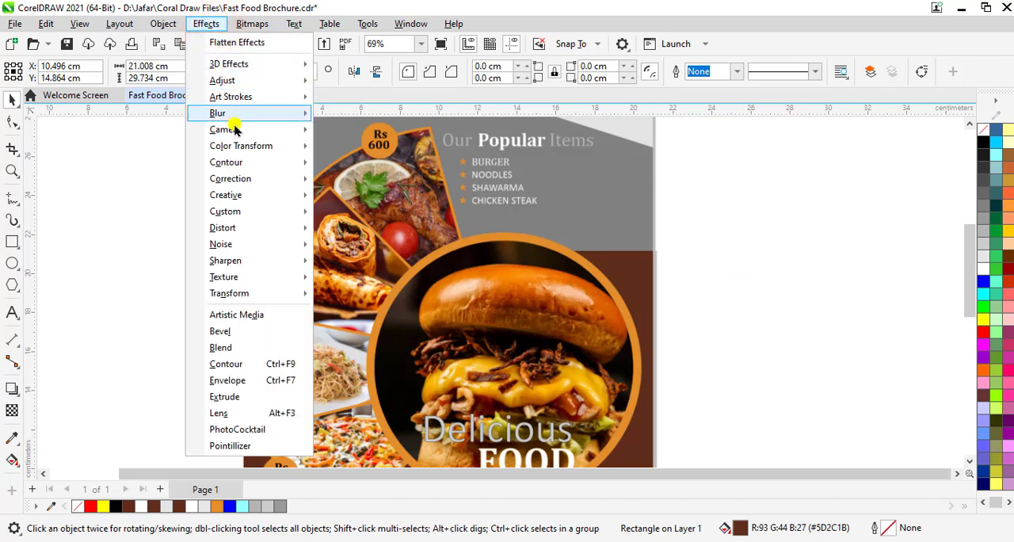
{"action": "mouse_move", "coordinate": [235, 130]}
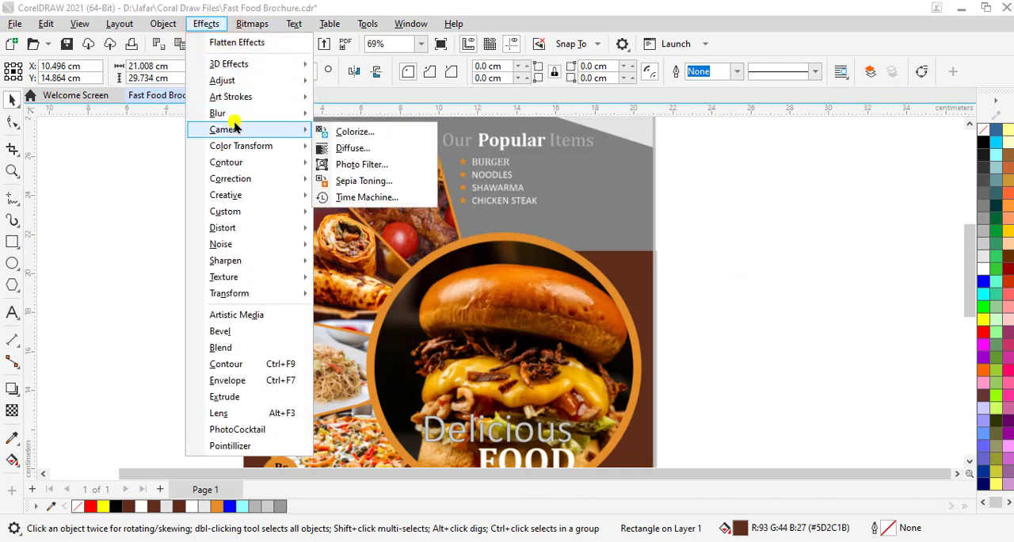
{"action": "mouse_move", "coordinate": [252, 69]}
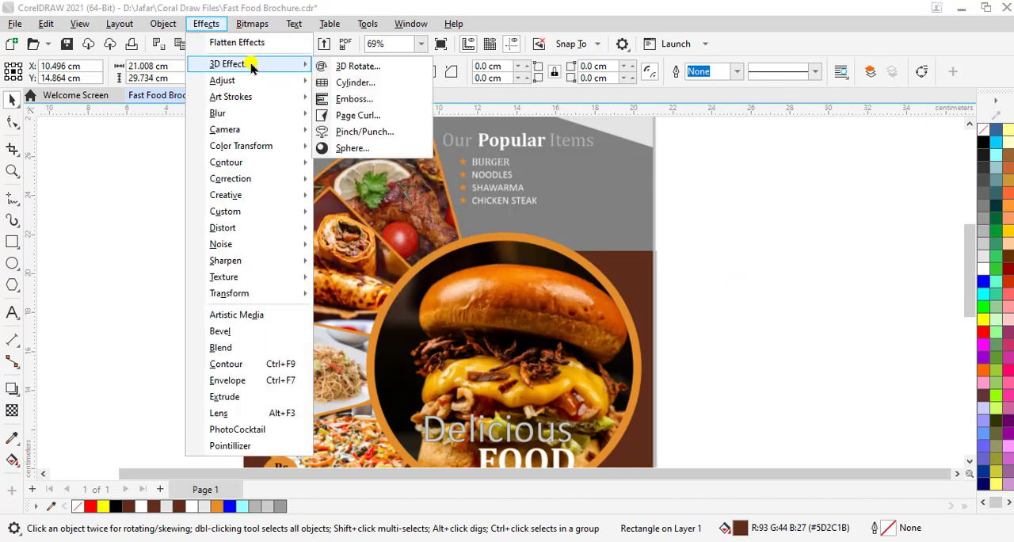
{"action": "left_click", "coordinate": [355, 101]}
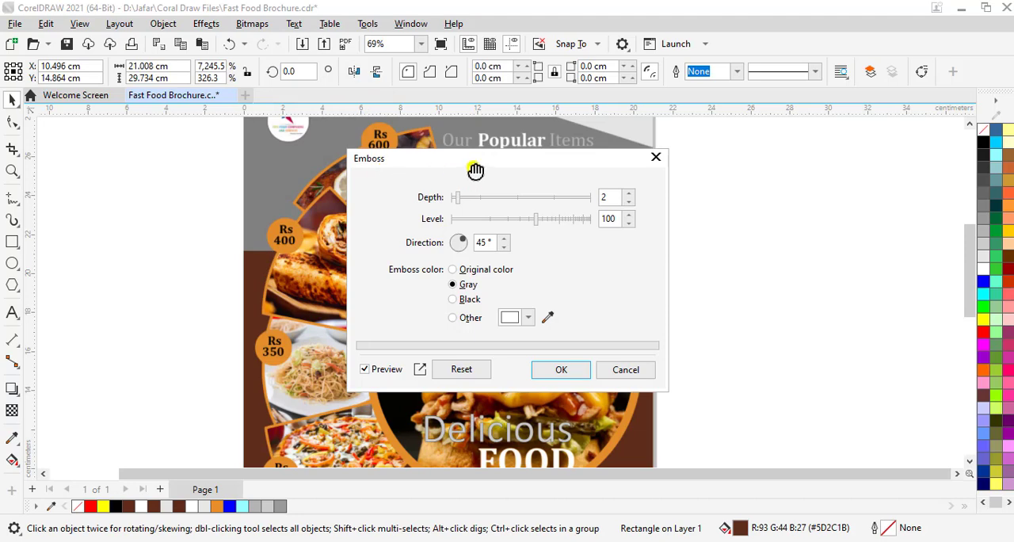
{"action": "left_click_drag", "start_coordinate": [477, 155], "coordinate": [729, 184]}
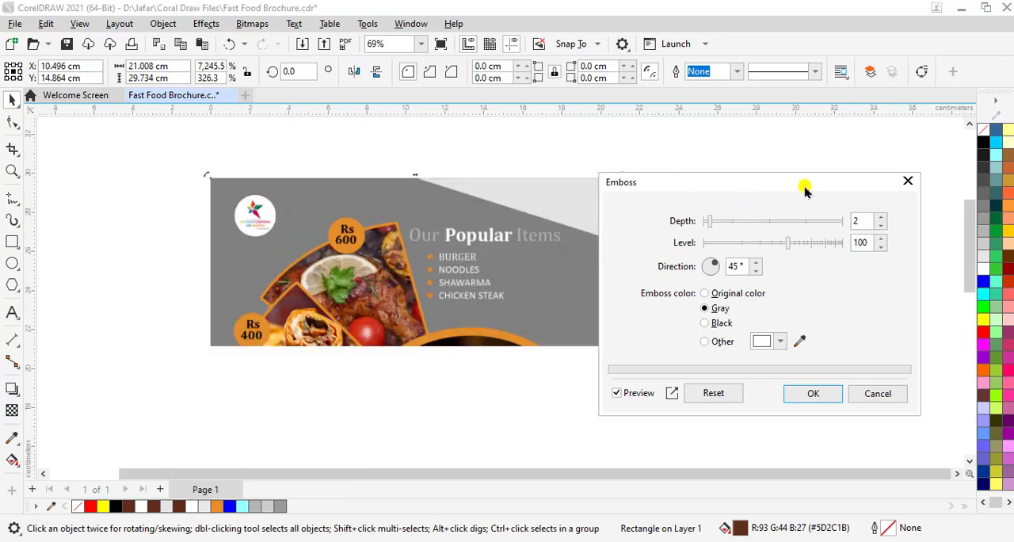
{"action": "scroll", "coordinate": [425, 297], "scroll_direction": "down", "scroll_amount": 3}
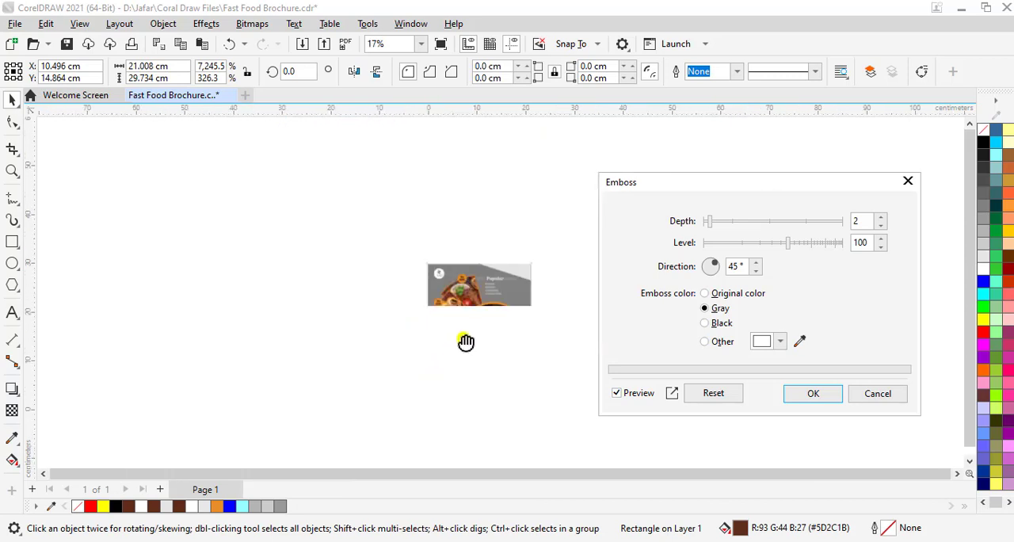
{"action": "scroll", "coordinate": [471, 301], "scroll_direction": "up", "scroll_amount": 5}
{"action": "scroll", "coordinate": [472, 302], "scroll_direction": "up", "scroll_amount": 2}
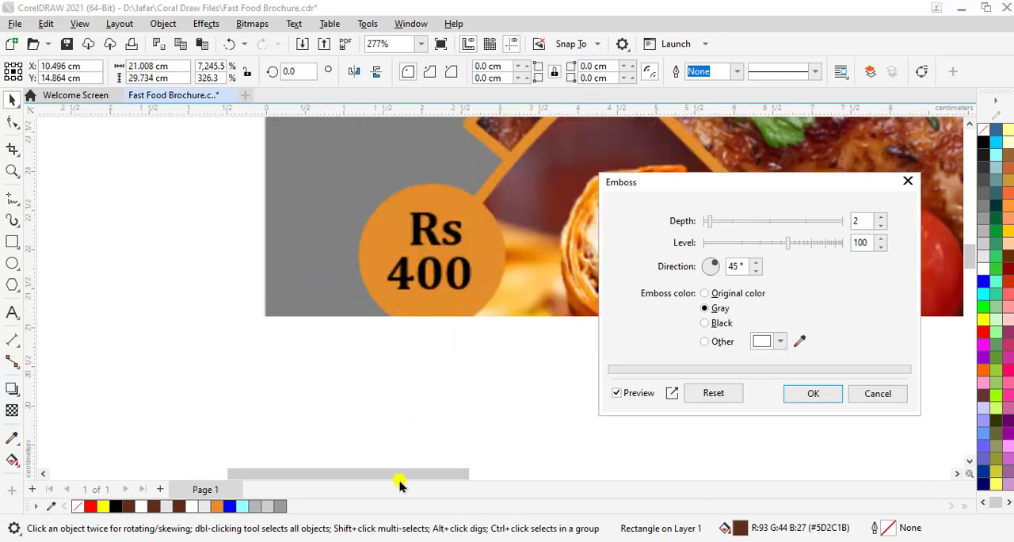
{"action": "left_click_drag", "start_coordinate": [404, 473], "coordinate": [543, 473]}
{"action": "scroll", "coordinate": [455, 233], "scroll_direction": "down", "scroll_amount": 1}
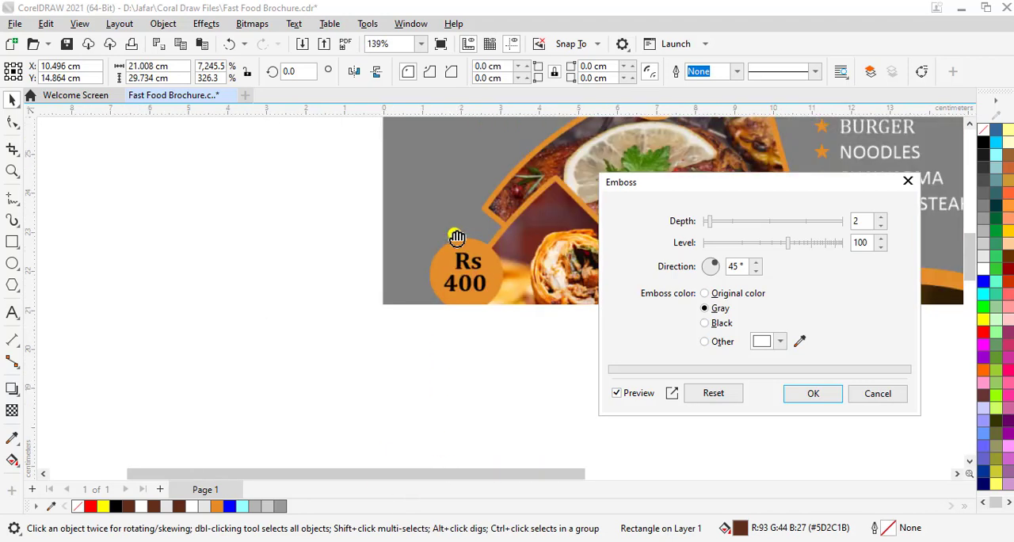
{"action": "left_click", "coordinate": [428, 474]}
{"action": "left_click_drag", "start_coordinate": [657, 131], "coordinate": [374, 289]}
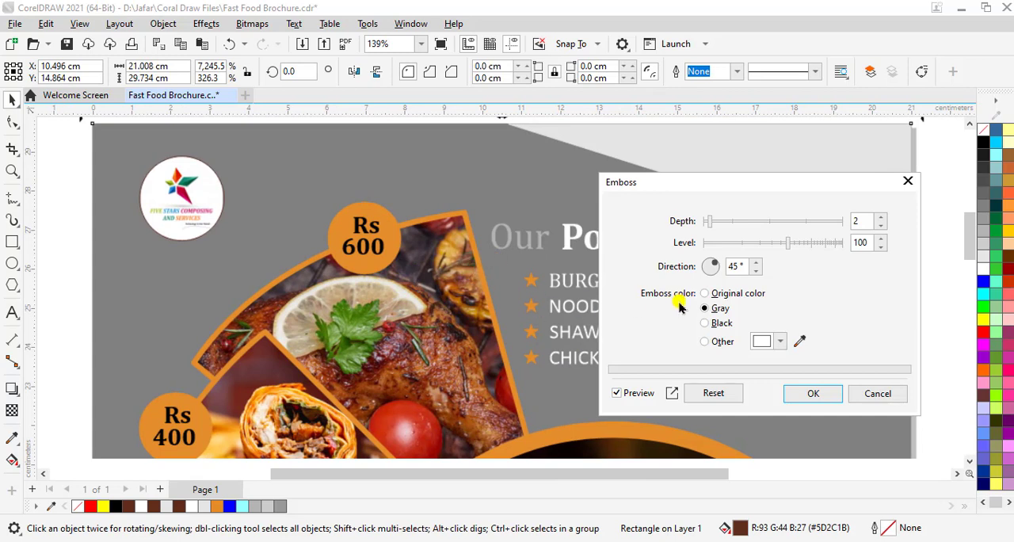
Try the Emboss colors Black, Original color and Other with depth 11 on the background rectangle, and cancel the effect
{"action": "left_click", "coordinate": [721, 325]}
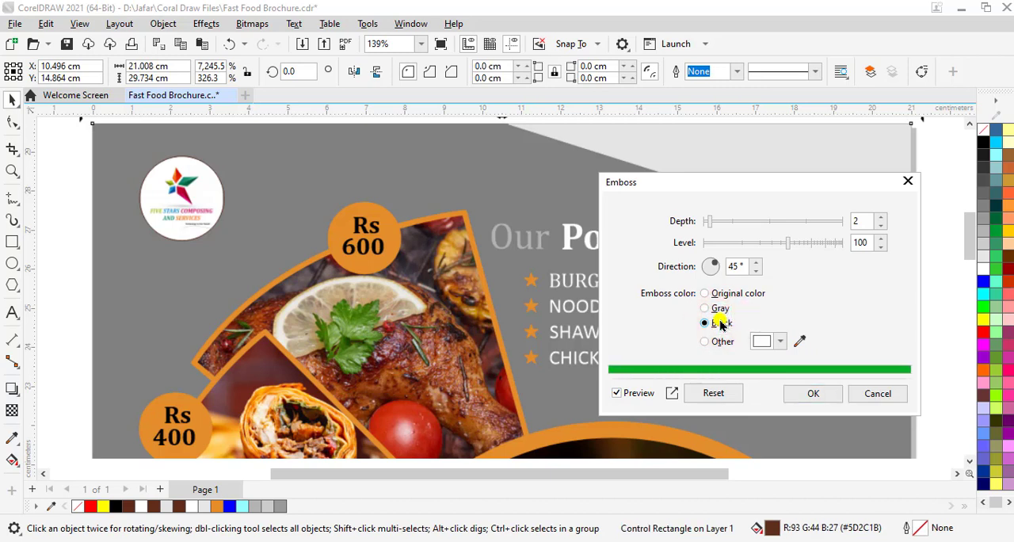
{"action": "left_click", "coordinate": [729, 292]}
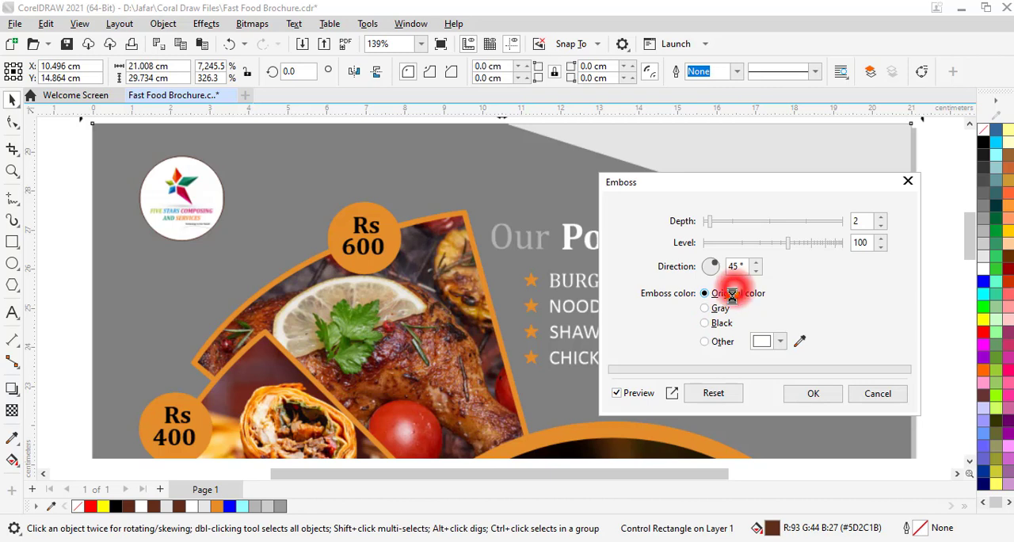
{"action": "left_click", "coordinate": [721, 343]}
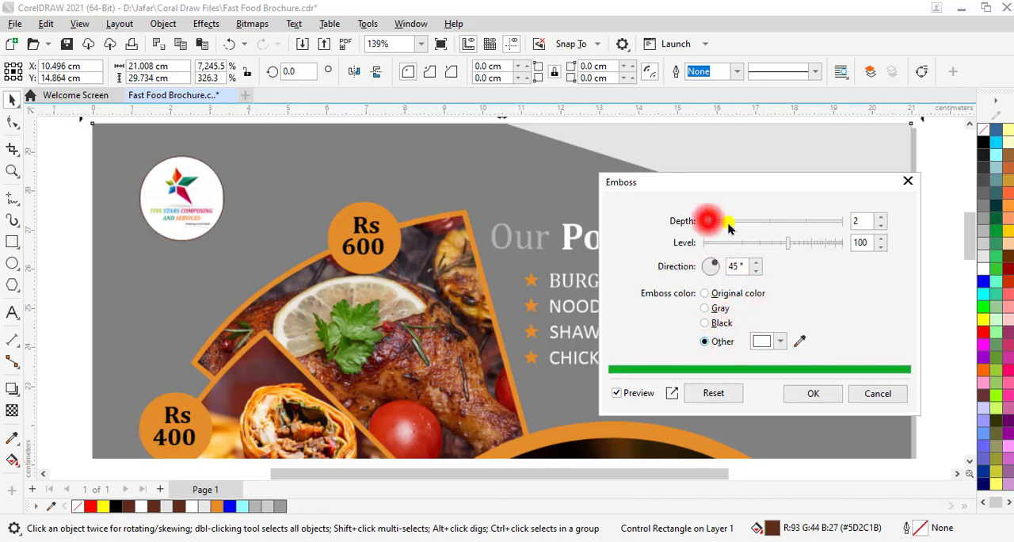
{"action": "left_click_drag", "start_coordinate": [708, 221], "coordinate": [776, 221]}
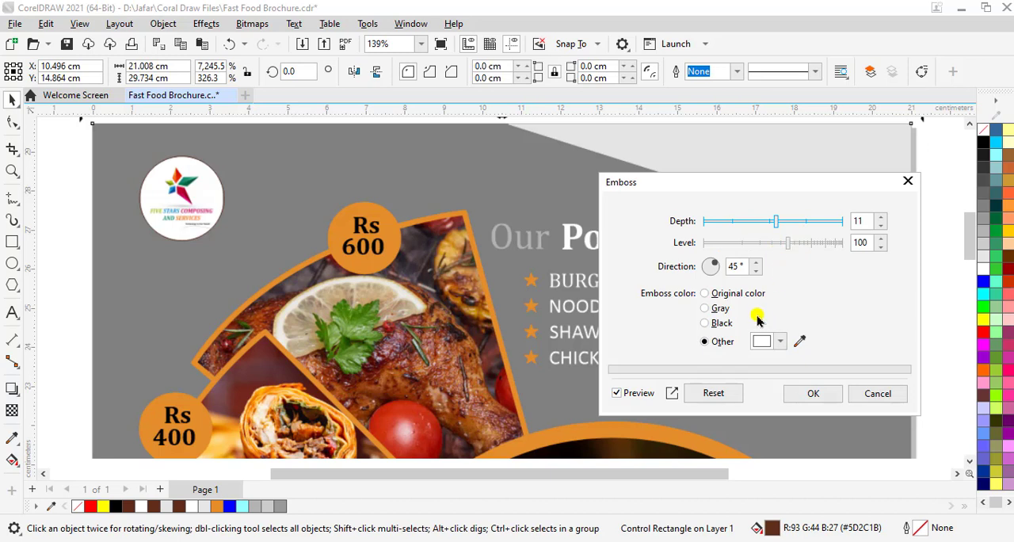
{"action": "left_click", "coordinate": [877, 393]}
Save the fast food brochure document
{"action": "mouse_move", "coordinate": [968, 236]}
{"action": "left_mouse_down"}
{"action": "mouse_move", "coordinate": [979, 279]}
{"action": "mouse_move", "coordinate": [976, 235]}
{"action": "mouse_move", "coordinate": [971, 250]}
{"action": "left_mouse_up"}
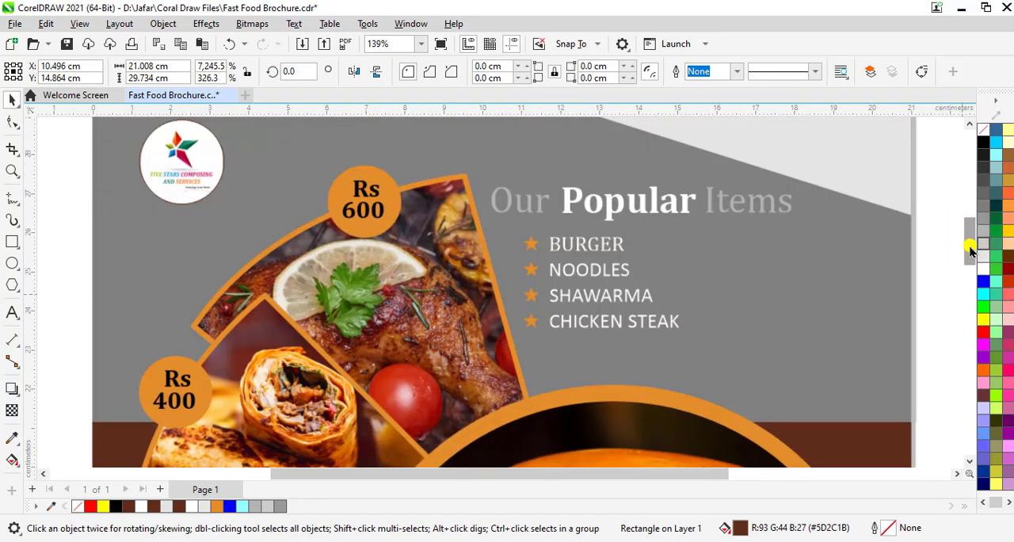
{"action": "left_click", "coordinate": [930, 240]}
{"action": "left_click", "coordinate": [849, 441]}
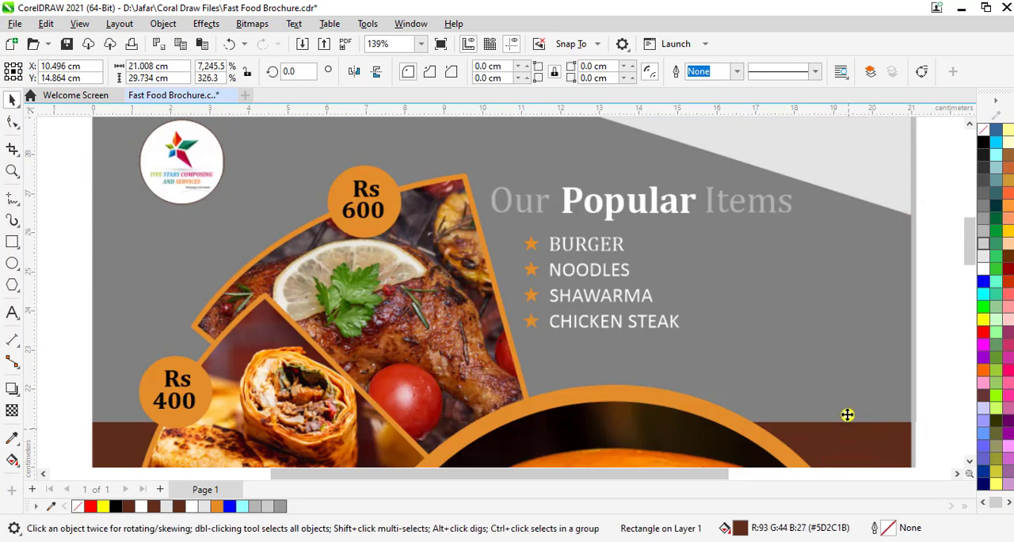
{"action": "key", "text": "ctrl+s"}
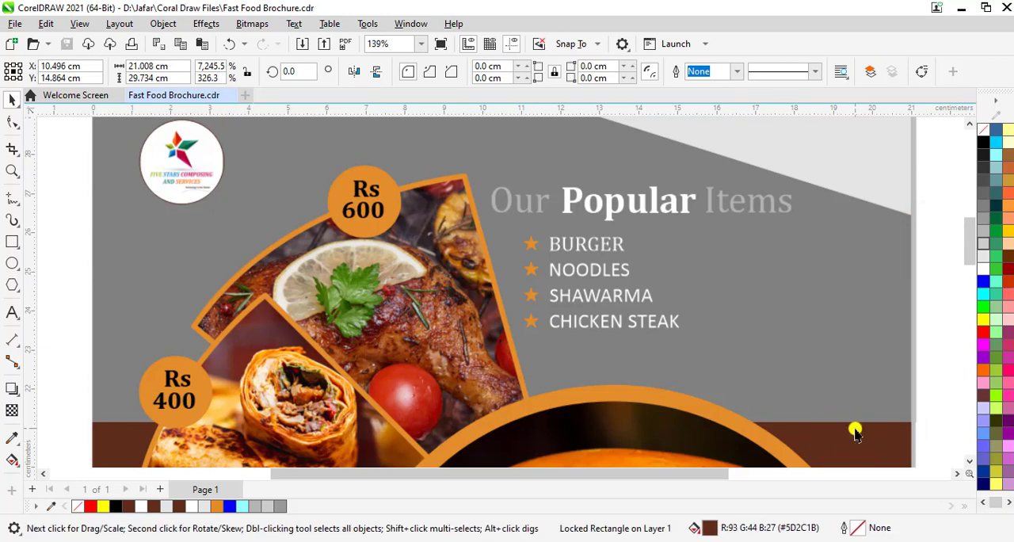
Examine the brochure layout from the logo and Popular Items list down to the Delicious Food title
{"action": "scroll", "coordinate": [822, 282], "scroll_direction": "down", "scroll_amount": 4}
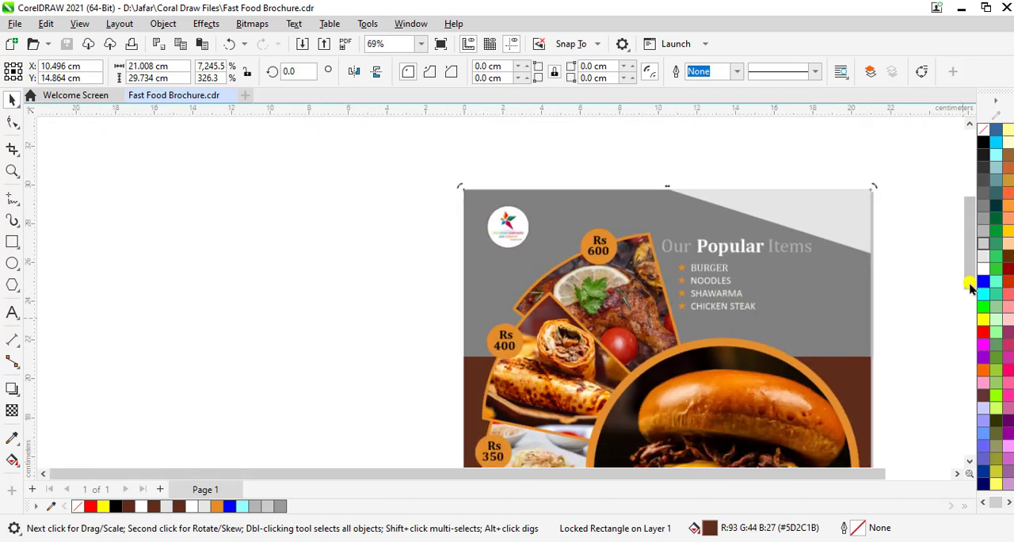
{"action": "left_click", "coordinate": [970, 289]}
{"action": "left_click", "coordinate": [969, 279]}
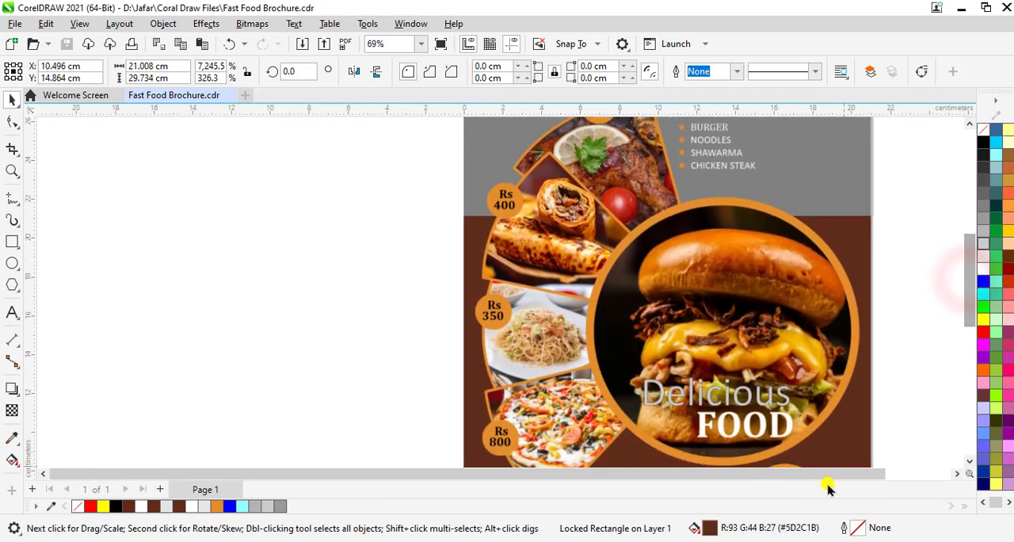
{"action": "left_click_drag", "start_coordinate": [824, 474], "coordinate": [890, 475]}
{"action": "left_click_drag", "start_coordinate": [969, 306], "coordinate": [926, 271]}
{"action": "left_click", "coordinate": [812, 244]}
{"action": "right_click", "coordinate": [820, 239]}
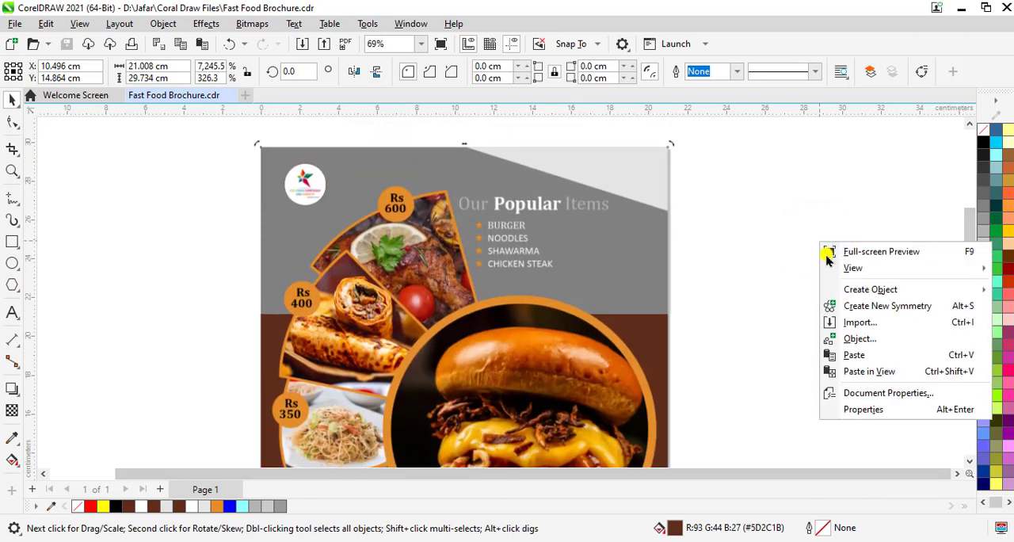
{"action": "mouse_move", "coordinate": [829, 271]}
{"action": "left_click", "coordinate": [719, 209]}
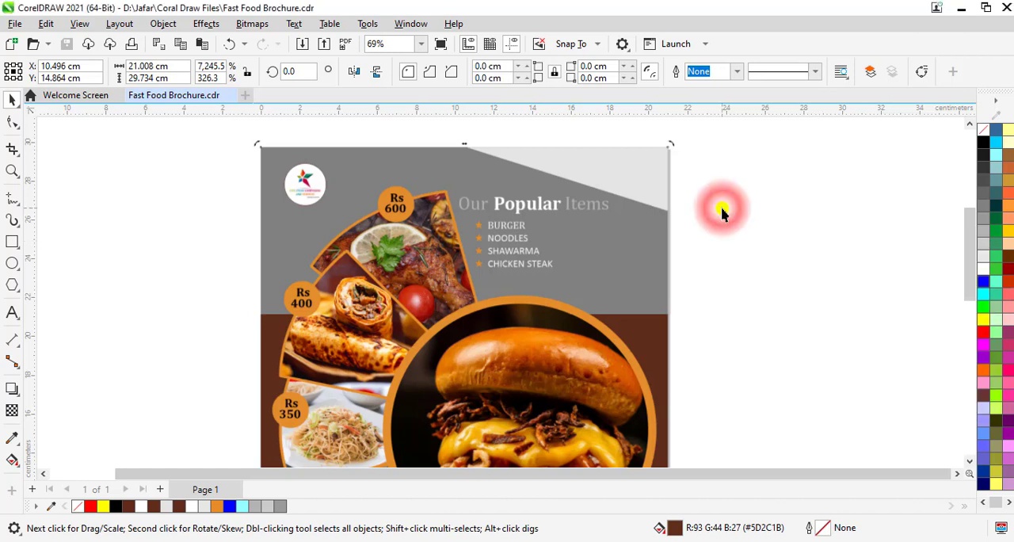
{"action": "scroll", "coordinate": [718, 211], "scroll_direction": "down", "scroll_amount": 1}
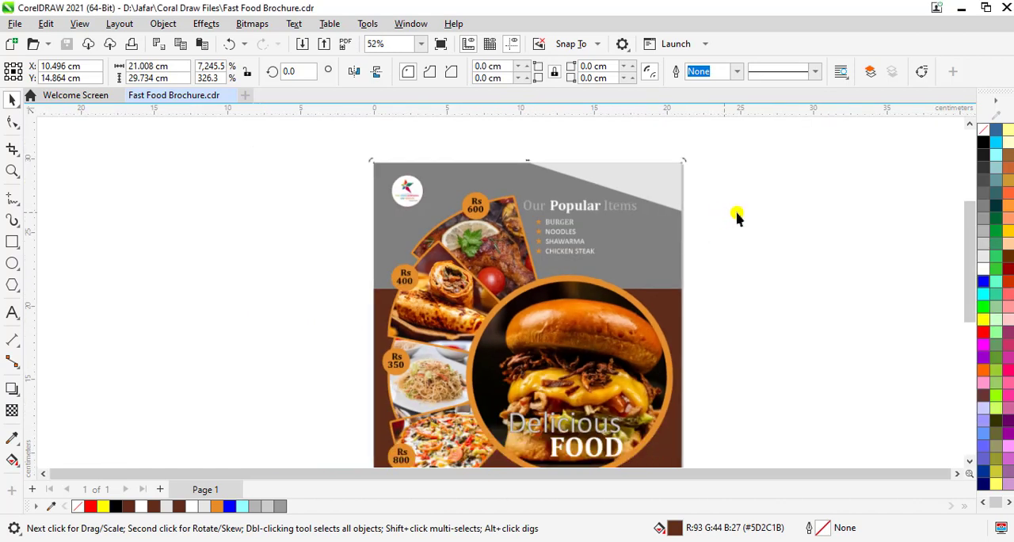
{"action": "left_click", "coordinate": [204, 23]}
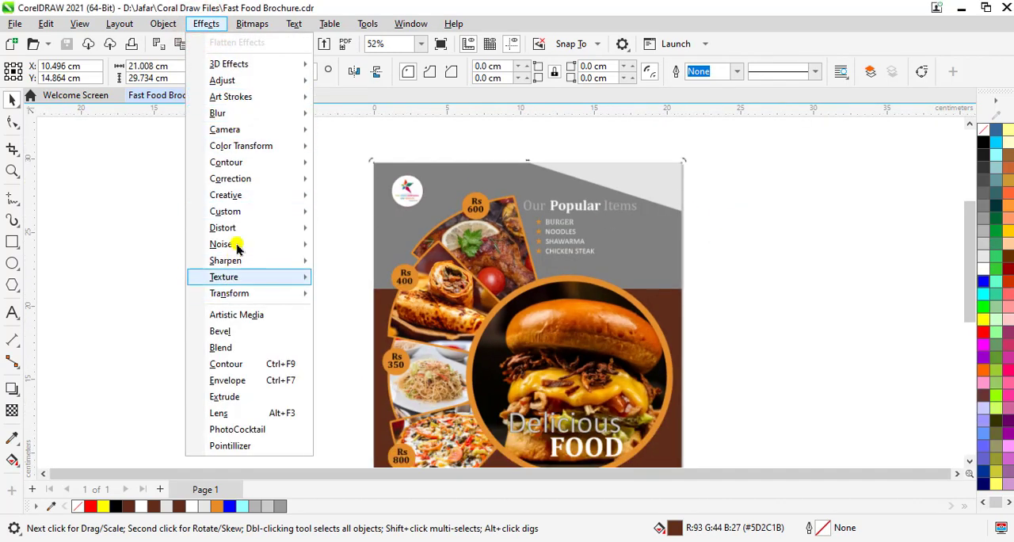
{"action": "mouse_move", "coordinate": [255, 236]}
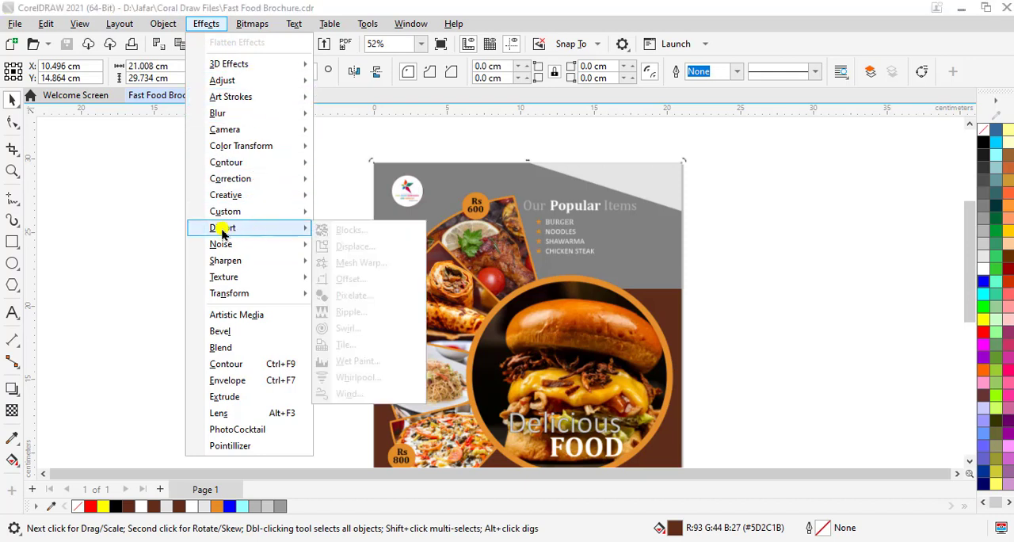
{"action": "mouse_move", "coordinate": [232, 186]}
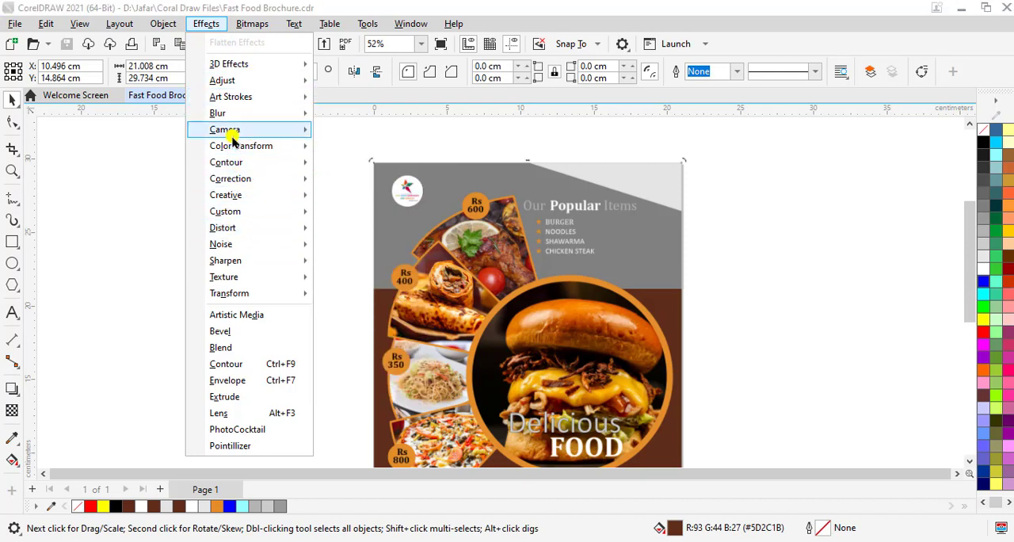
{"action": "mouse_move", "coordinate": [232, 132]}
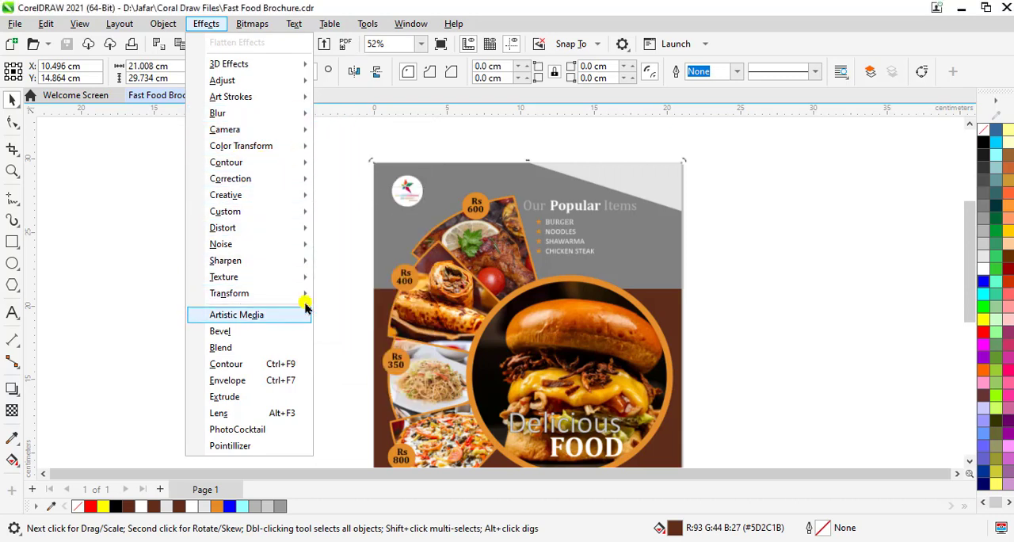
{"action": "left_click", "coordinate": [824, 304]}
{"action": "left_click", "coordinate": [661, 304]}
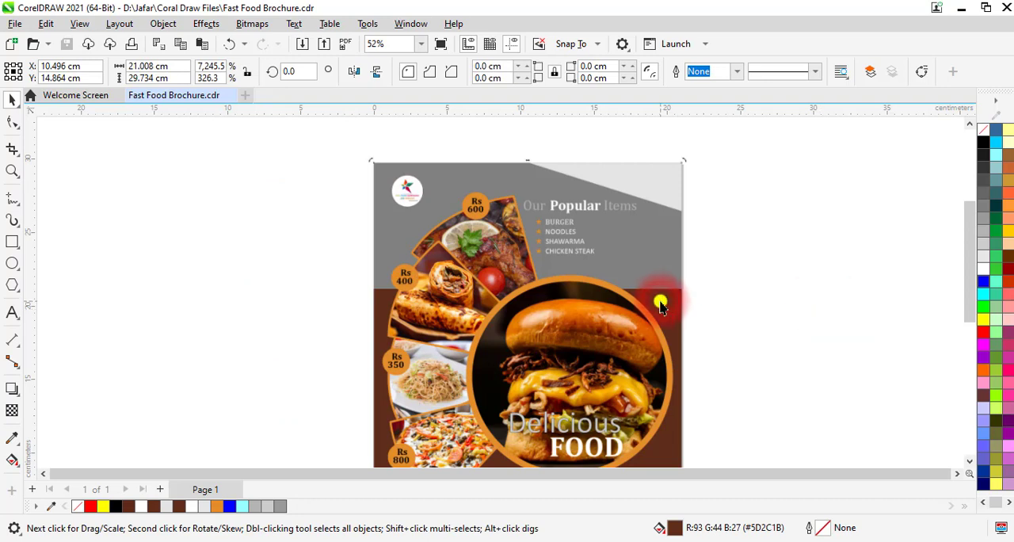
{"action": "left_click", "coordinate": [654, 255]}
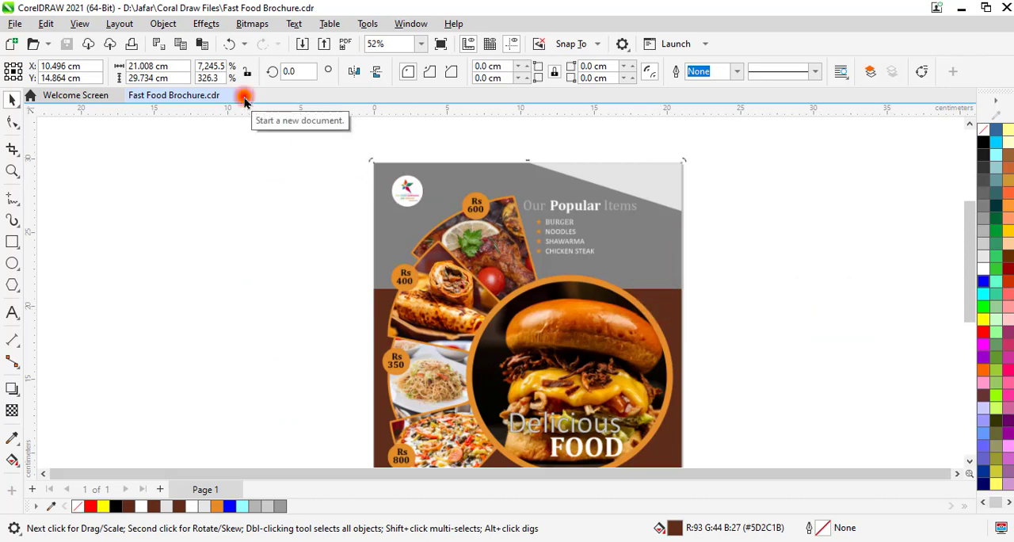
Start a new document
{"action": "left_click", "coordinate": [244, 97]}
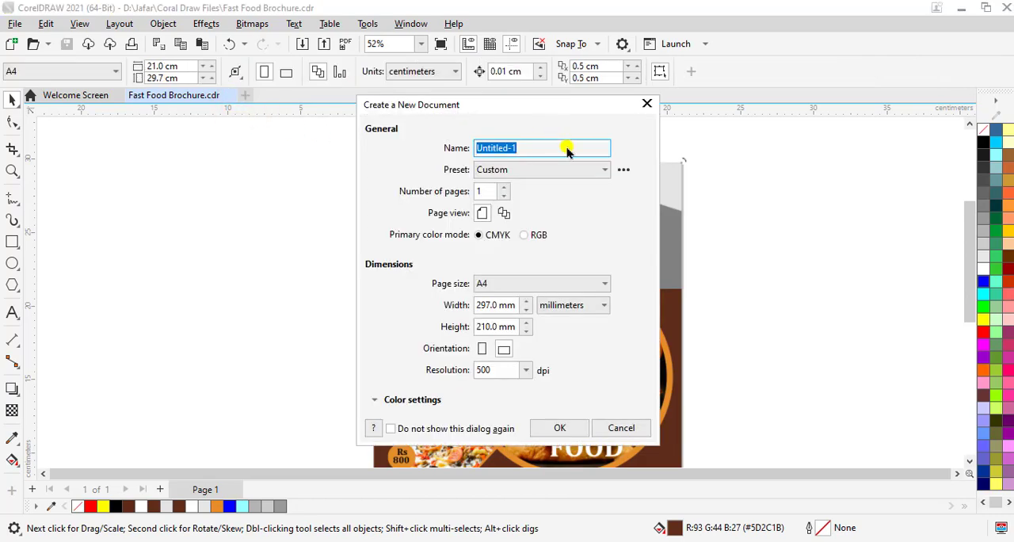